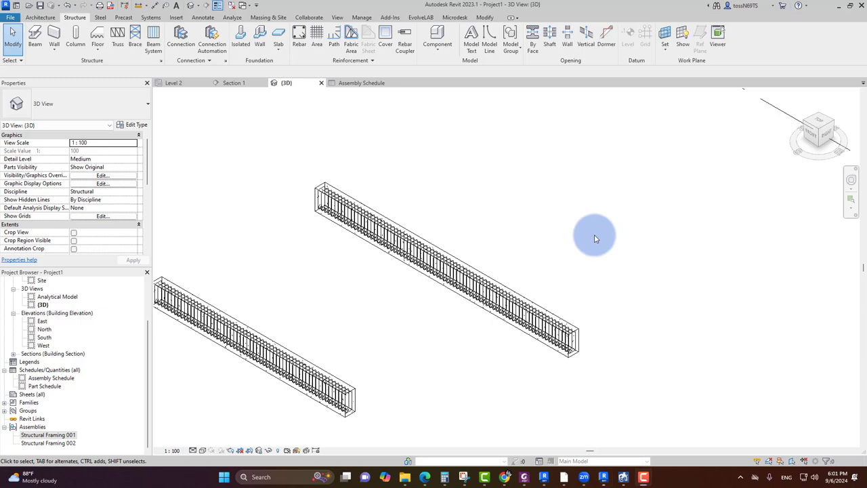
Step: Inspect the rebar beam assemblies in 3D, then select Structural Framing 001 in the Project Browser
scroll(584, 237, down, 1)
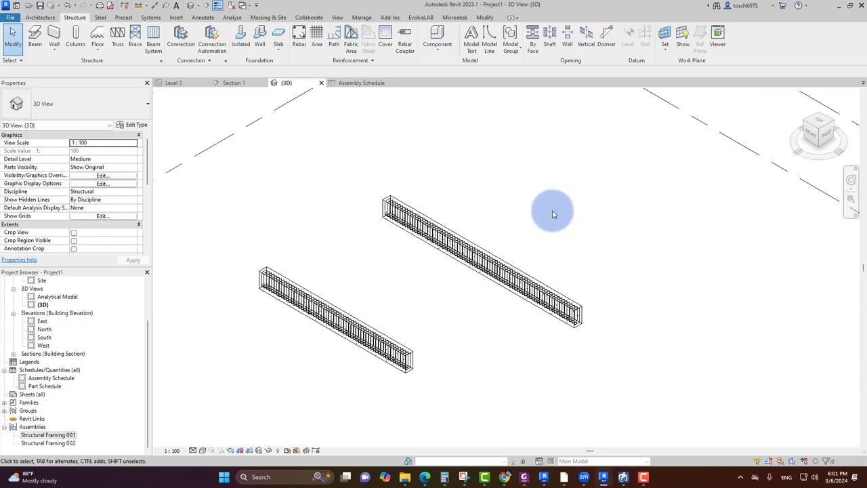
scroll(596, 288, up, 3)
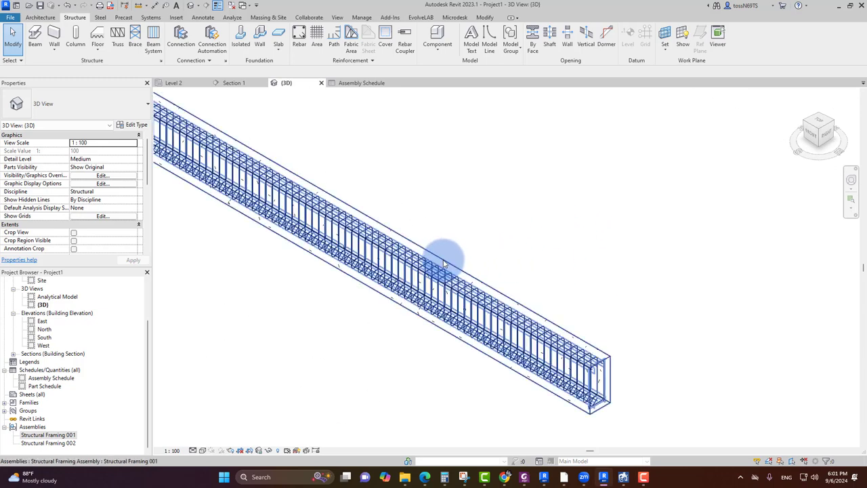
click(497, 261)
scroll(390, 263, down, 1)
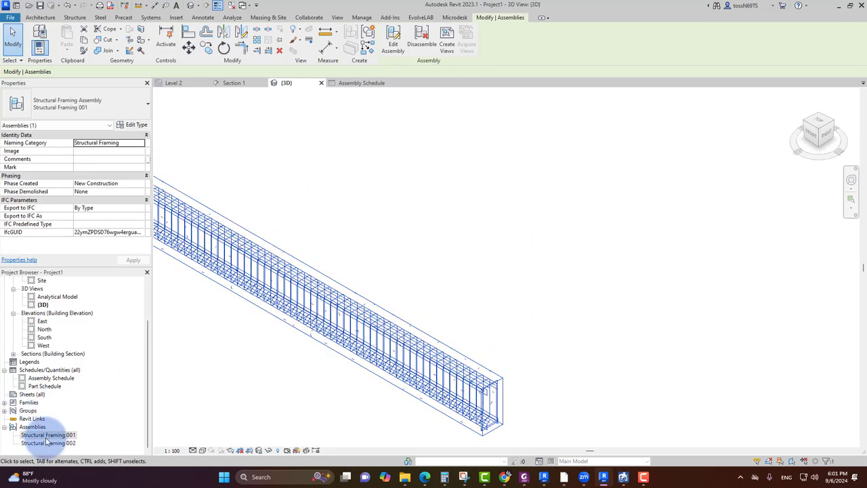
scroll(546, 373, up, 2)
click(542, 366)
scroll(538, 359, down, 1)
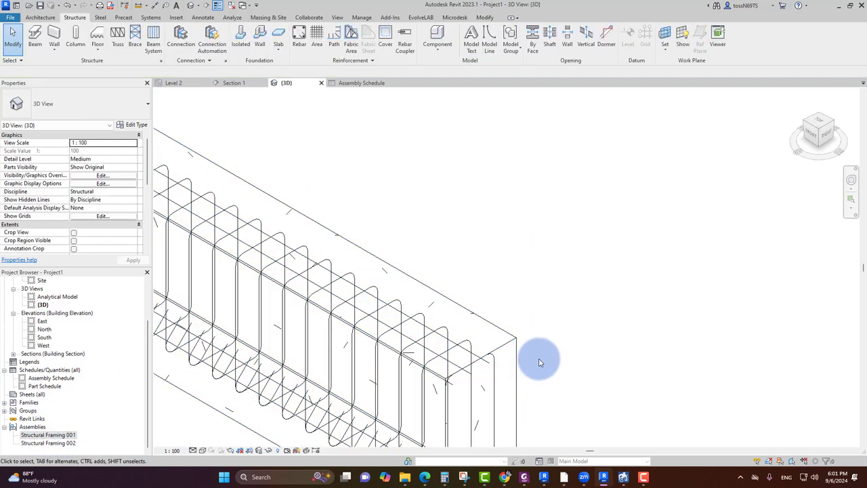
scroll(560, 343, down, 1)
scroll(409, 389, down, 2)
scroll(402, 368, down, 2)
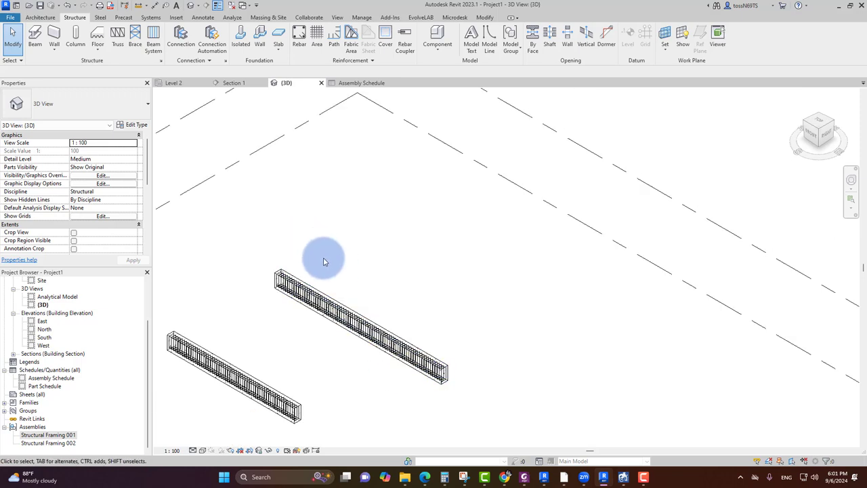
click(50, 437)
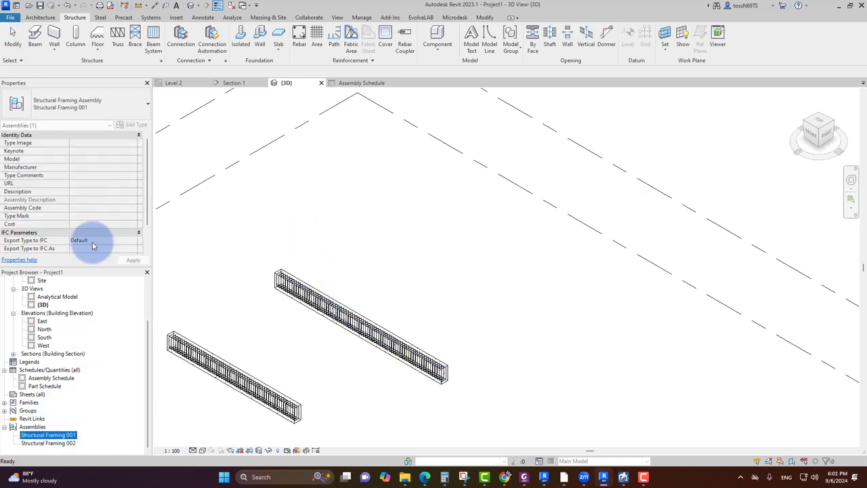
Step: Dock the Properties palette as a tab beside the Project Browser, keeping the browser tab active
mouse_move(77, 273)
mouse_down()
mouse_move(413, 129)
mouse_move(10, 92)
mouse_up()
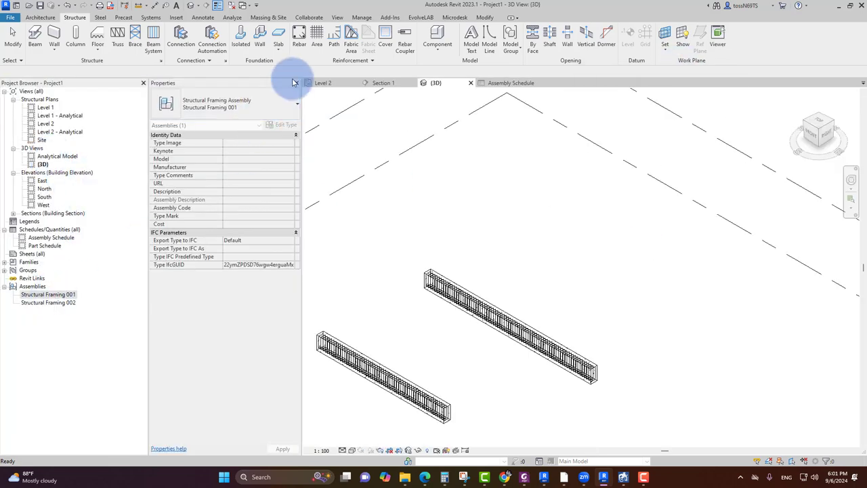
drag(237, 84, 61, 84)
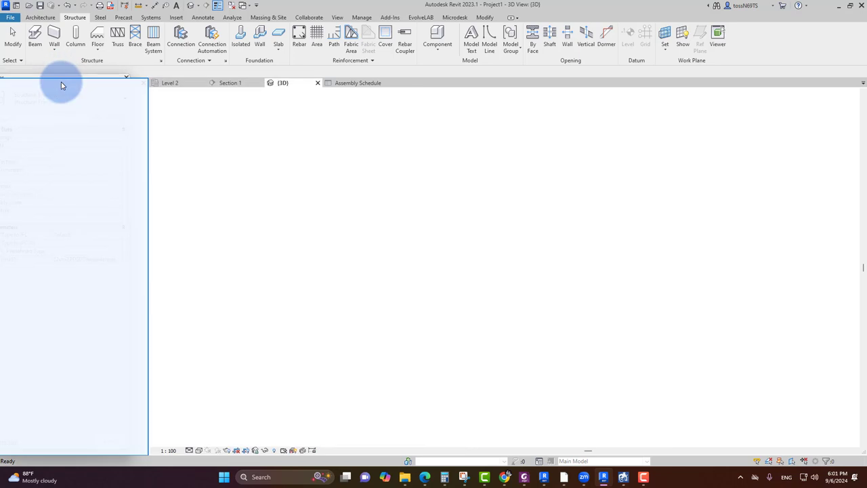
click(41, 450)
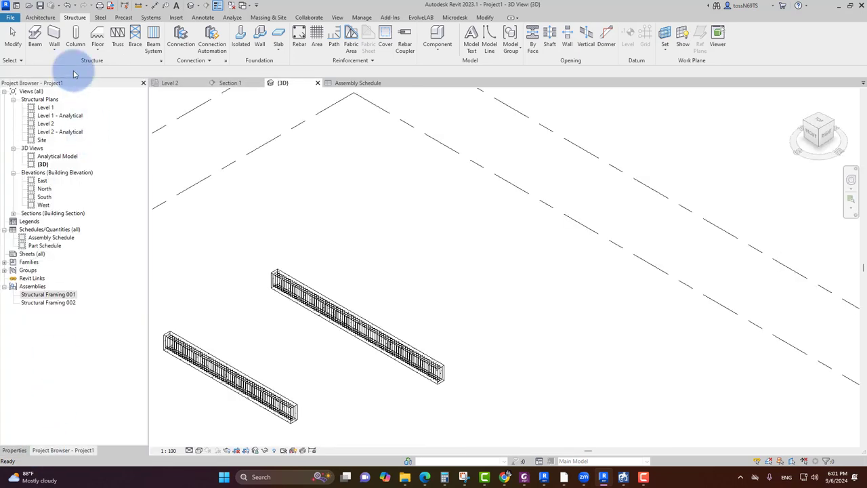
key(Escape)
Step: Create 1:20 assembly views for Structural Framing 001, including Rebar and Structural Framing schedules
right_click(56, 296)
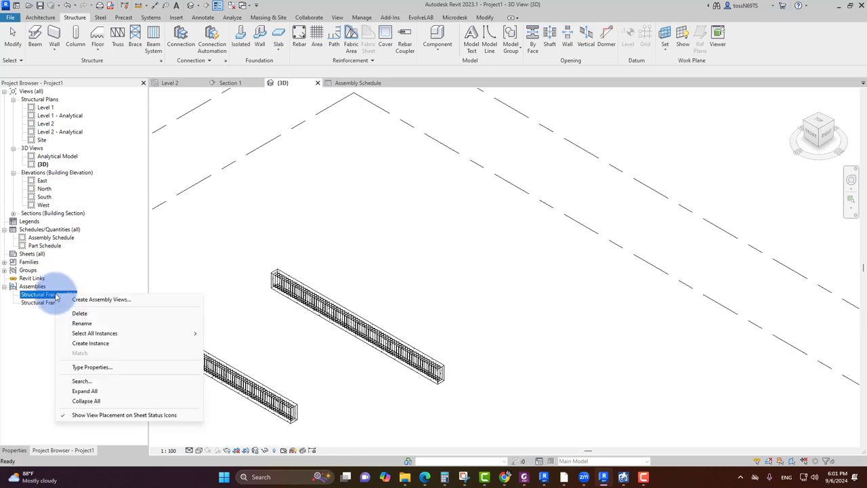
click(95, 300)
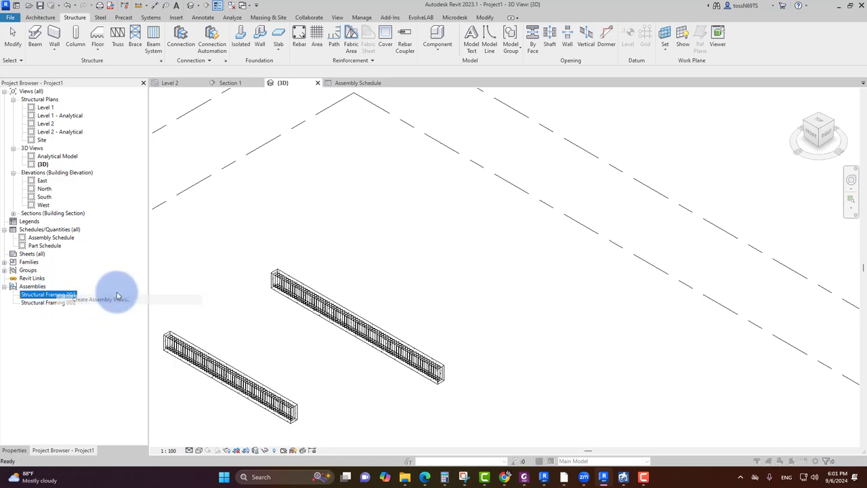
drag(411, 139, 239, 92)
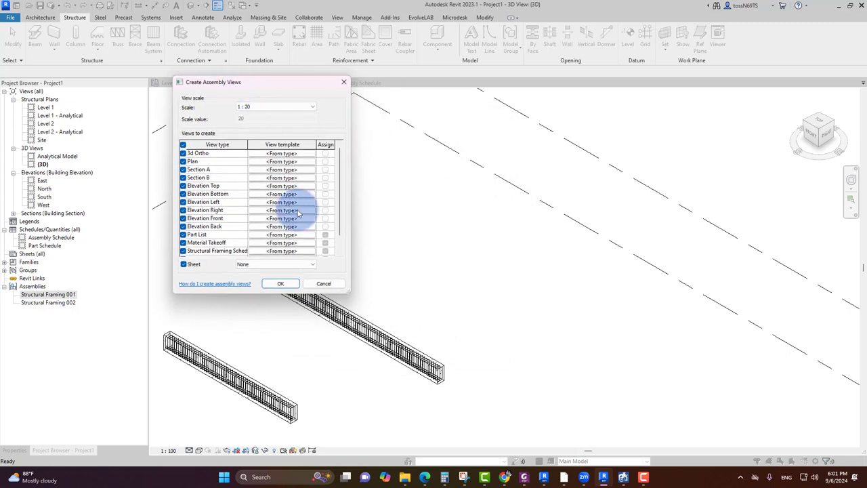
scroll(309, 204, down, 2)
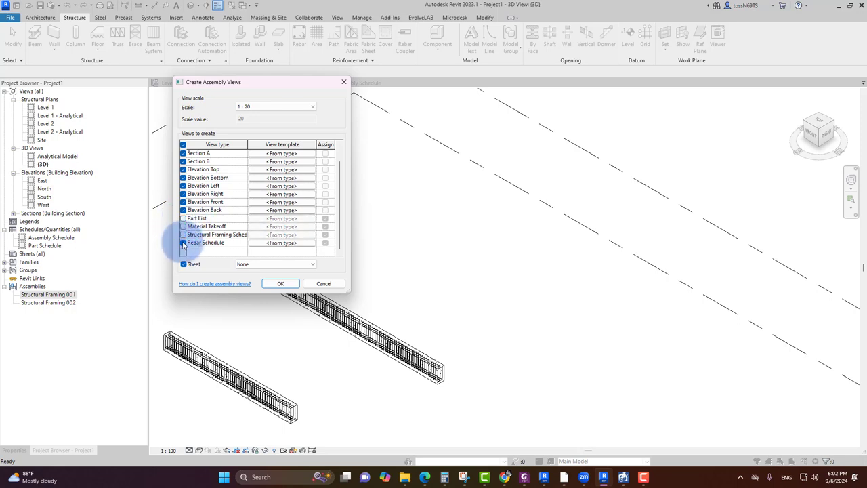
click(183, 243)
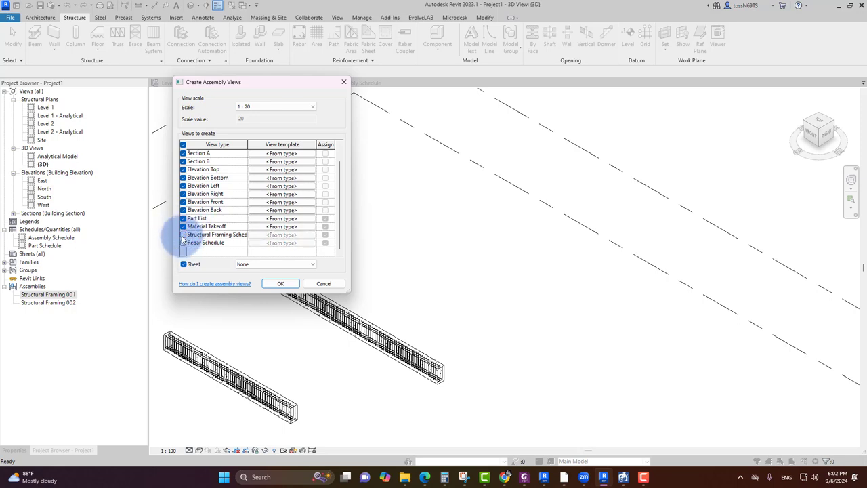
click(183, 243)
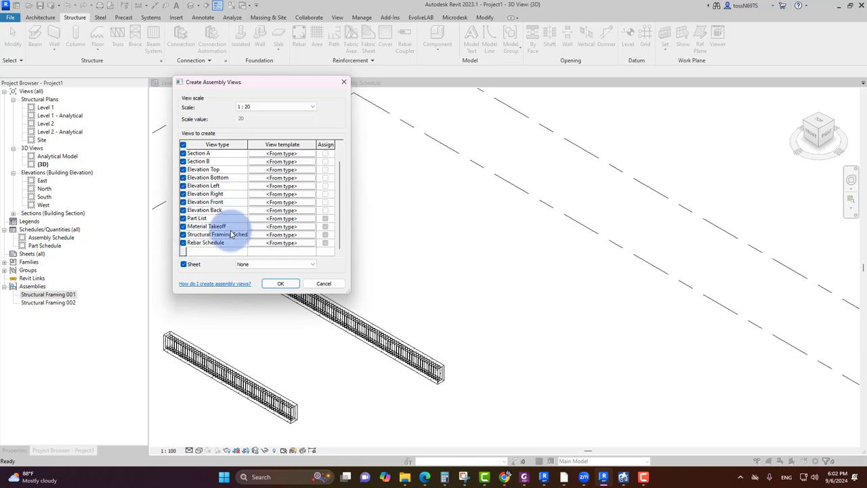
click(276, 285)
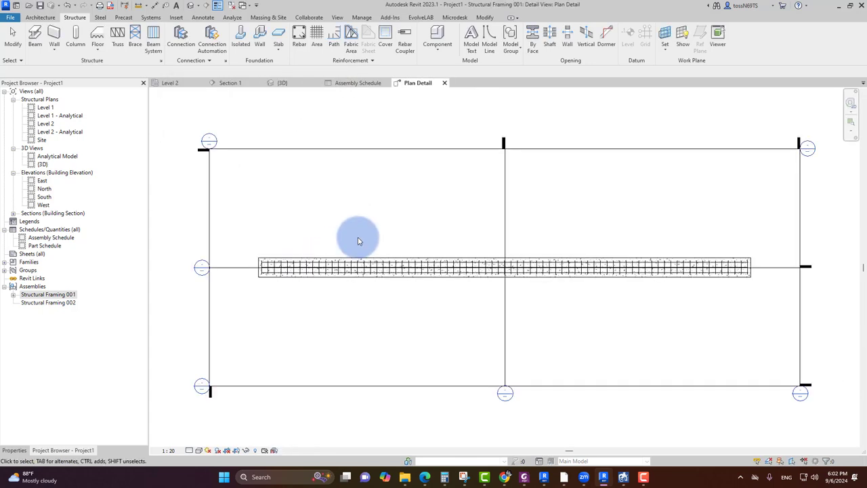
Step: Open the Part List schedule and widen its Category and Family and Type columns
click(12, 295)
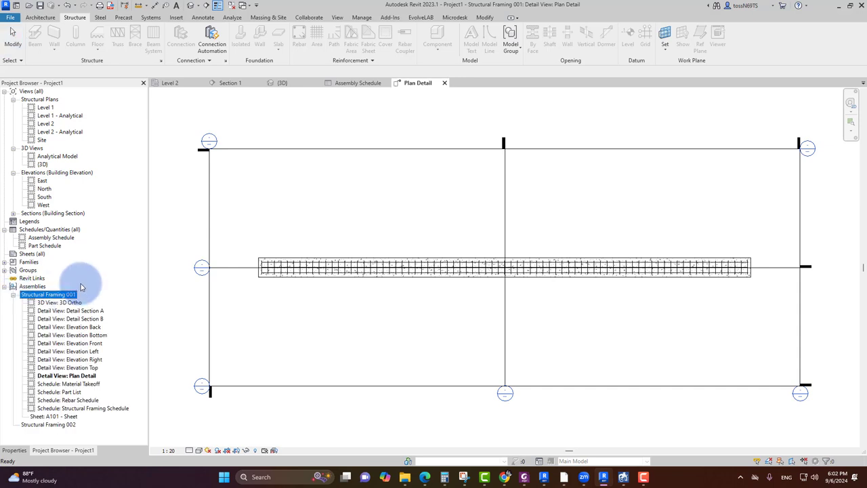
double_click(57, 392)
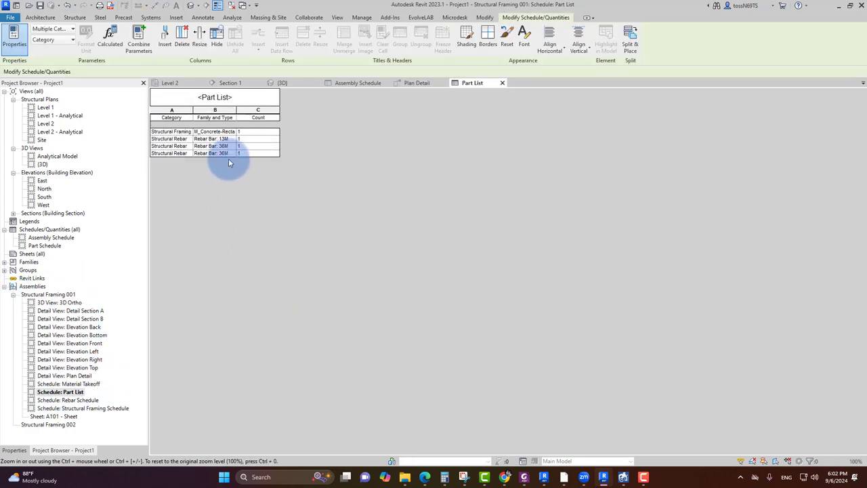
ctrl+scroll(228, 156, up, 4)
ctrl+scroll(224, 132, up, 2)
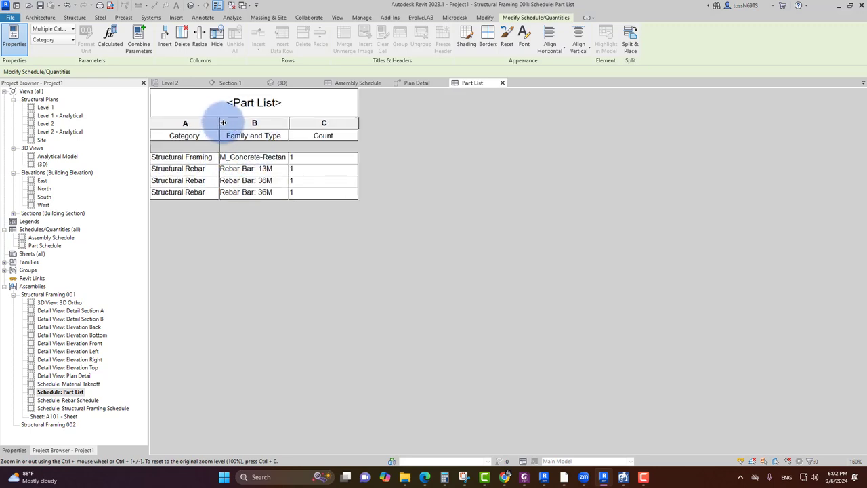
drag(223, 123, 230, 123)
drag(300, 123, 416, 127)
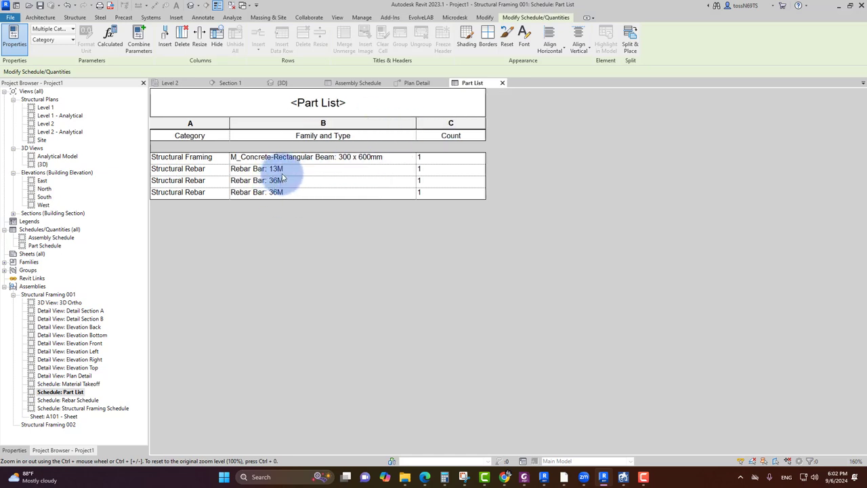
click(13, 449)
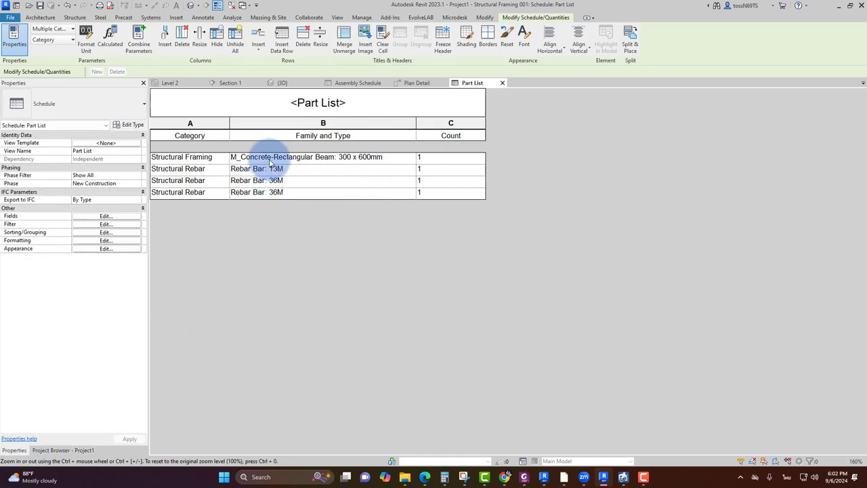
Step: Review the Part List schedule fields without changes, then close the Part List schedule
click(115, 216)
drag(397, 106, 587, 100)
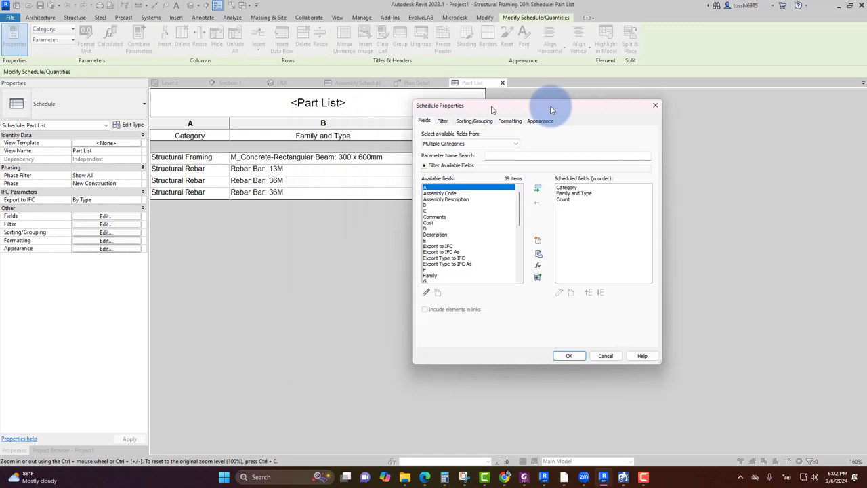
mouse_move(606, 198)
mouse_down()
mouse_move(598, 256)
mouse_move(605, 186)
mouse_up()
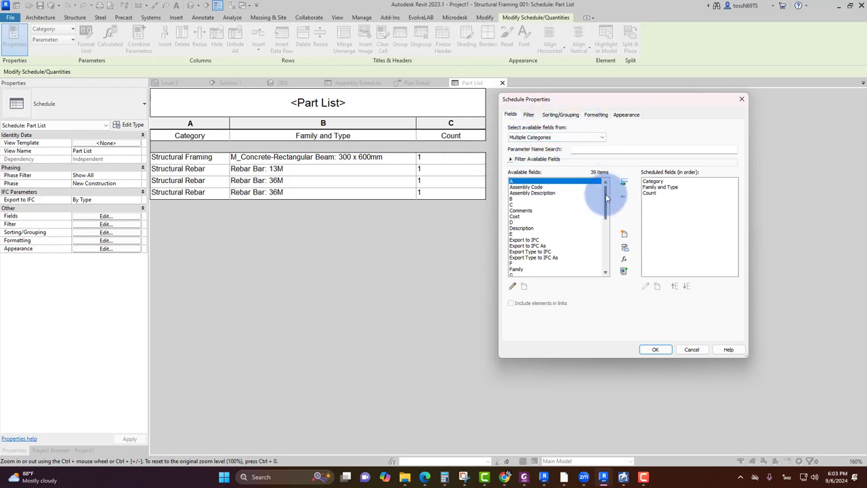
drag(605, 198, 606, 248)
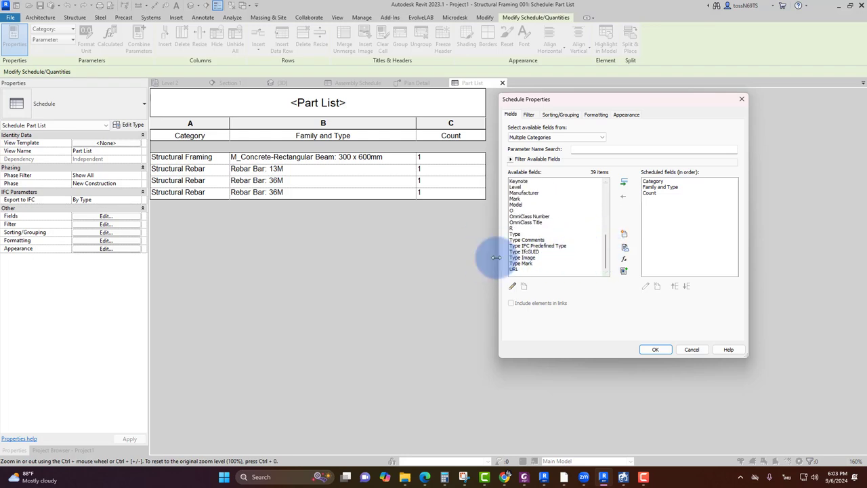
click(742, 99)
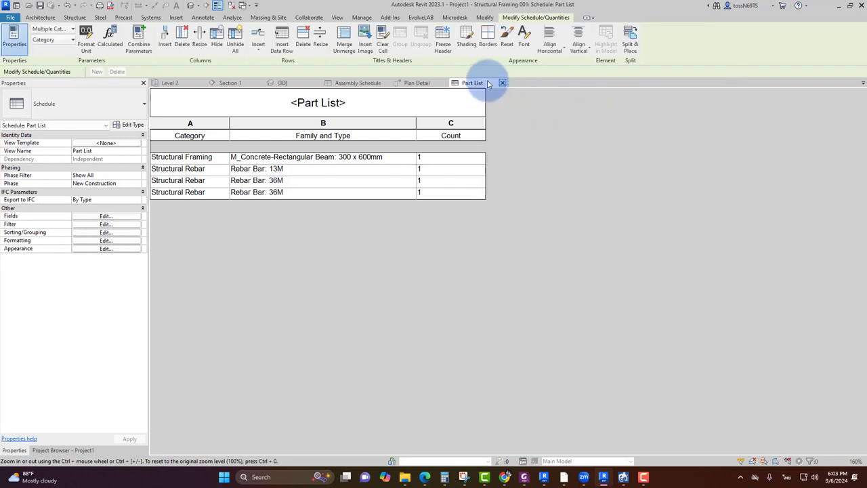
click(502, 83)
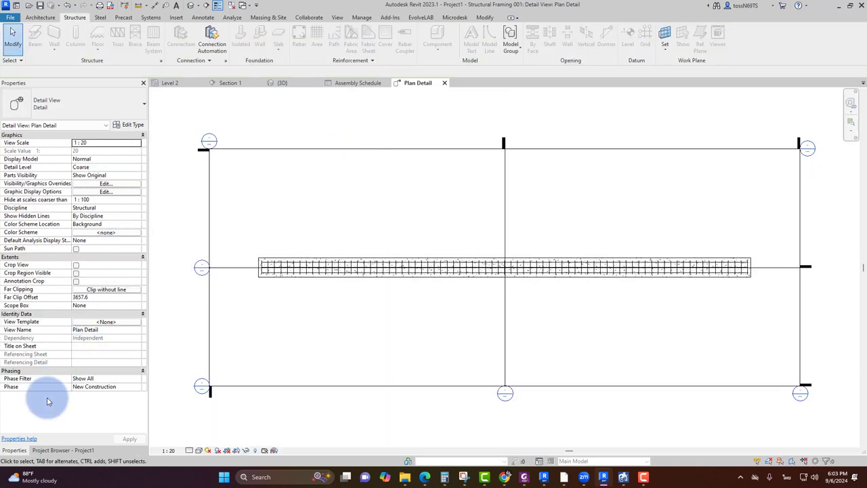
click(48, 450)
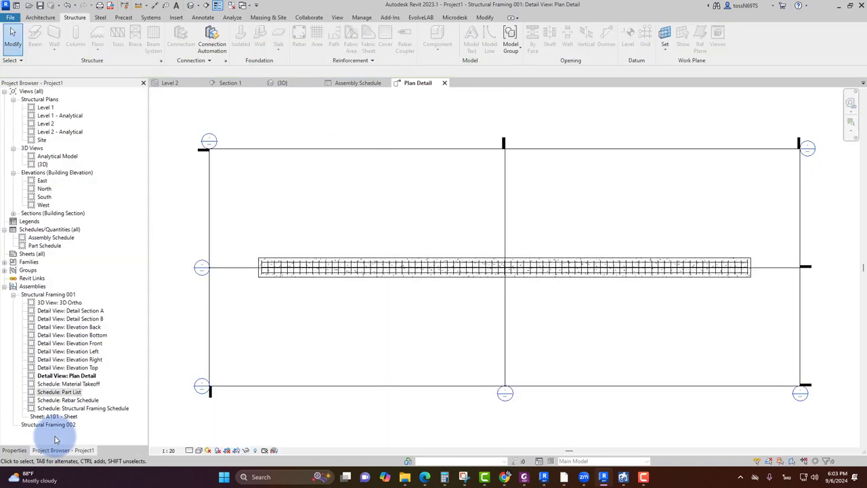
double_click(62, 385)
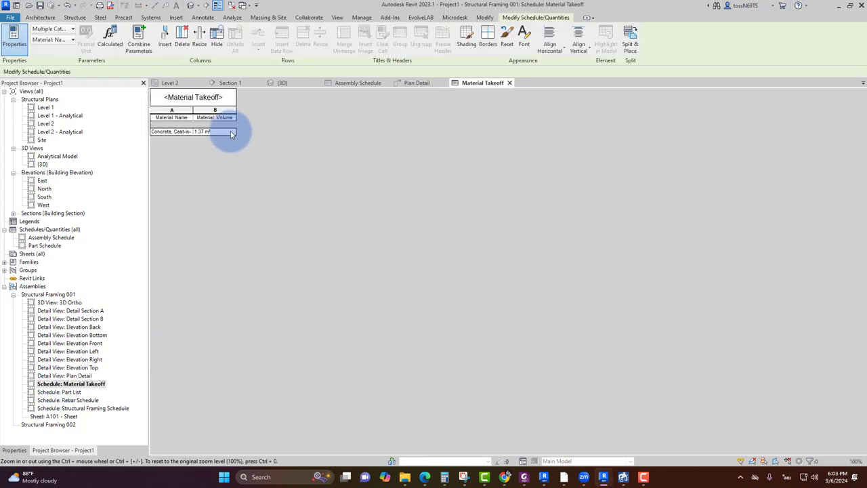
ctrl+scroll(193, 156, up, 2)
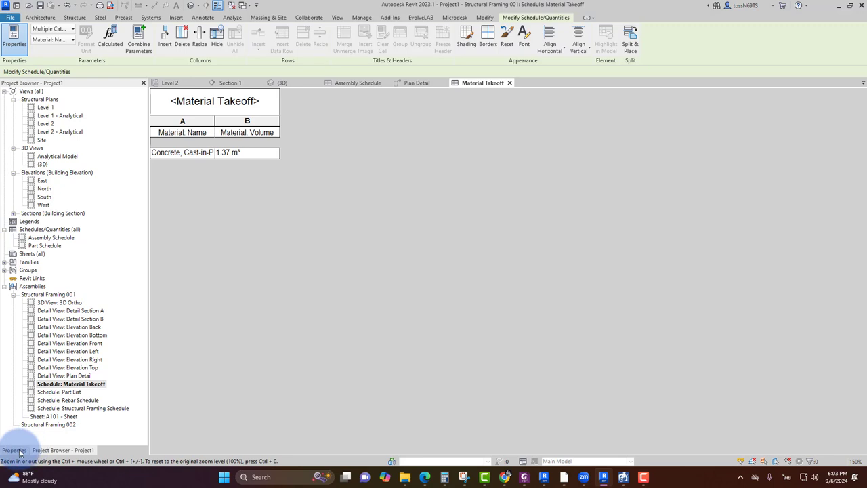
click(67, 400)
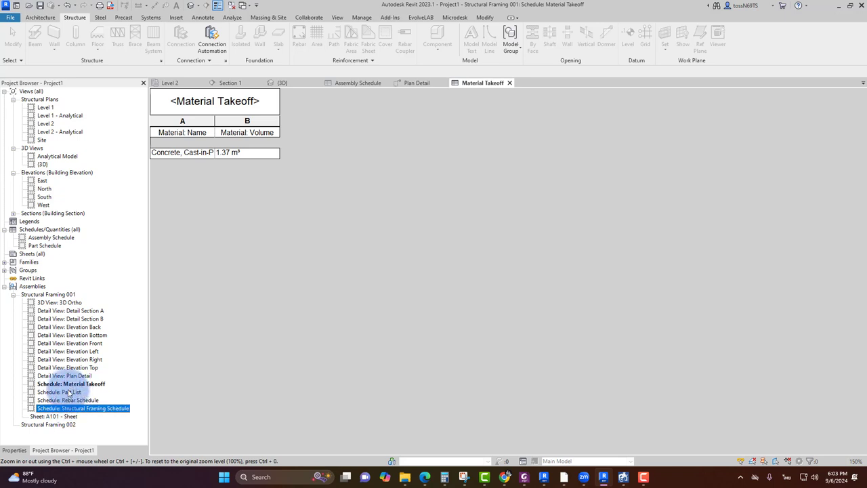
click(70, 391)
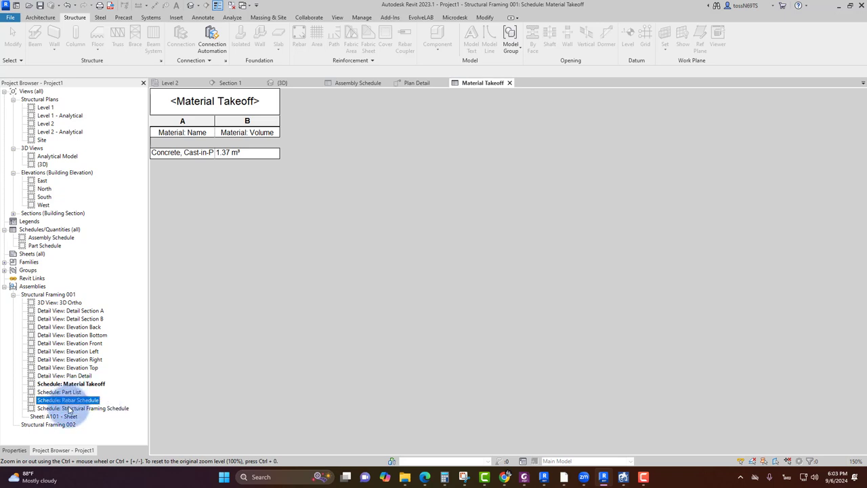
click(80, 407)
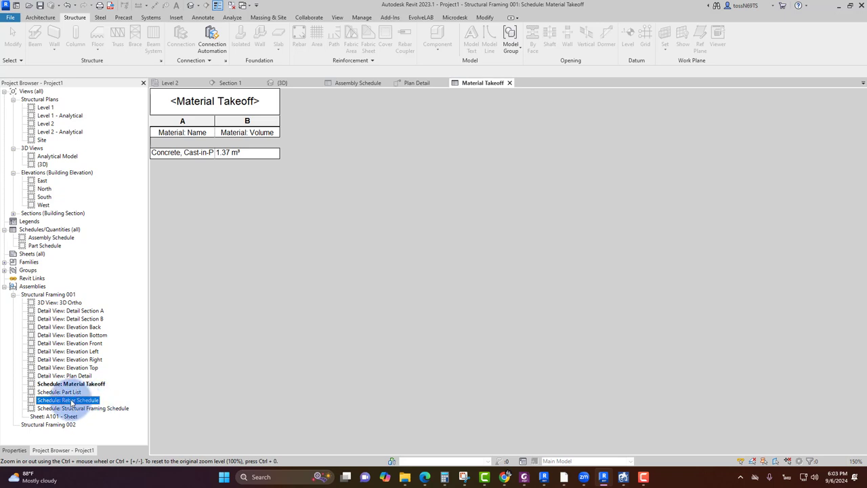
Step: Open the Rebar Schedule and add the Total Bar Length field to its columns
double_click(71, 403)
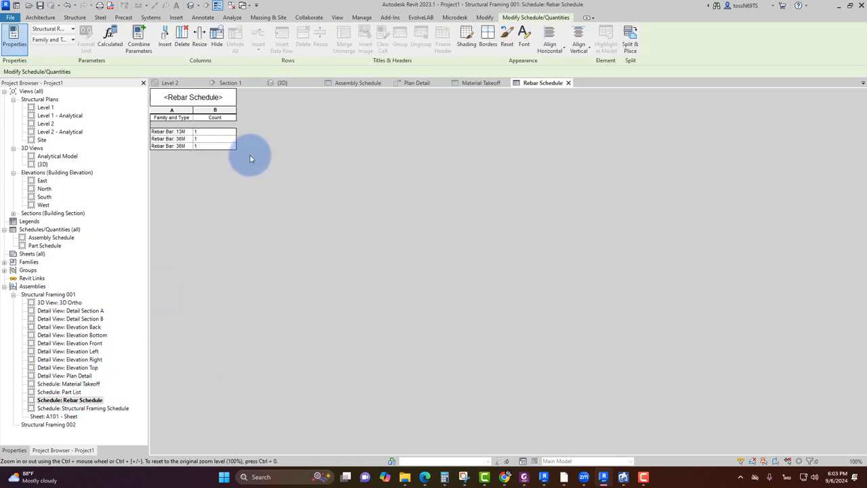
ctrl+scroll(222, 132, up, 2)
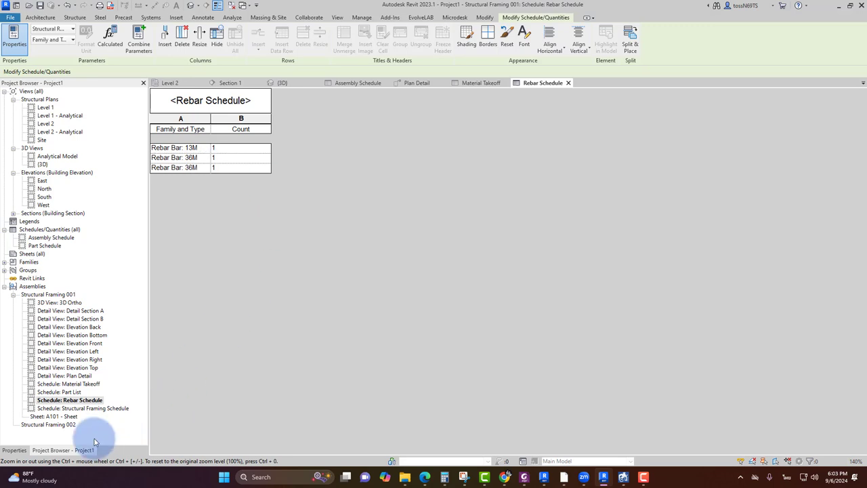
click(14, 450)
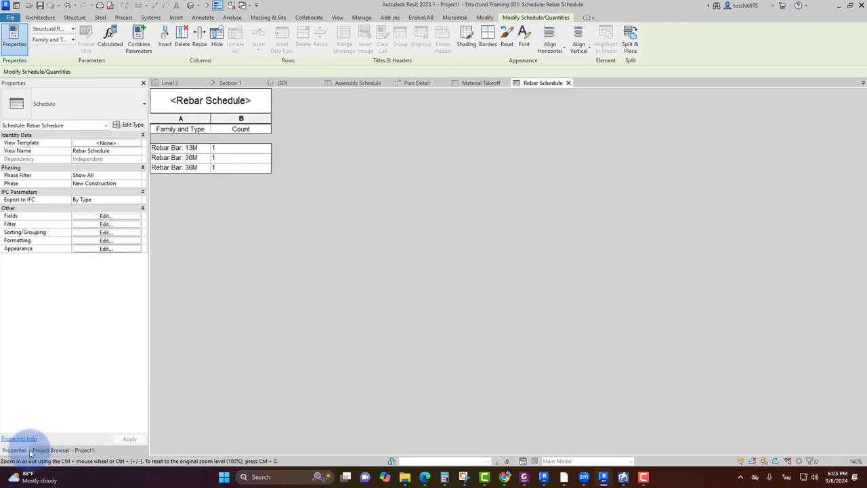
click(94, 216)
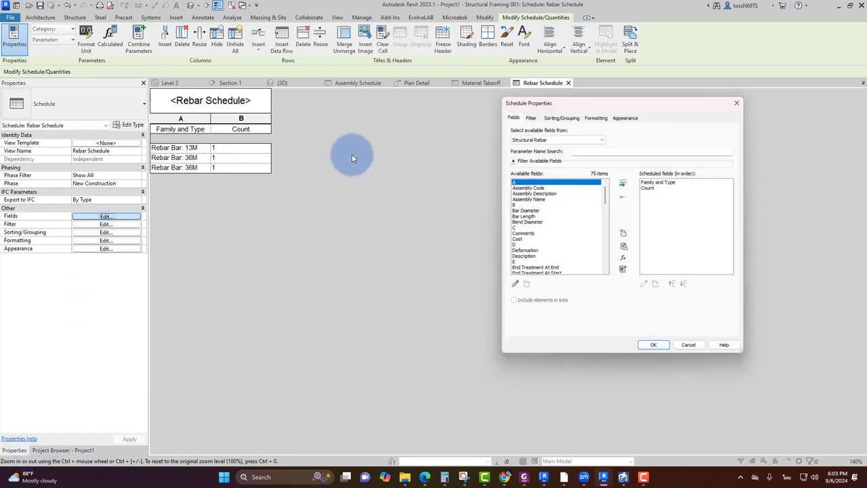
drag(606, 196, 599, 262)
scroll(599, 261, down, 1)
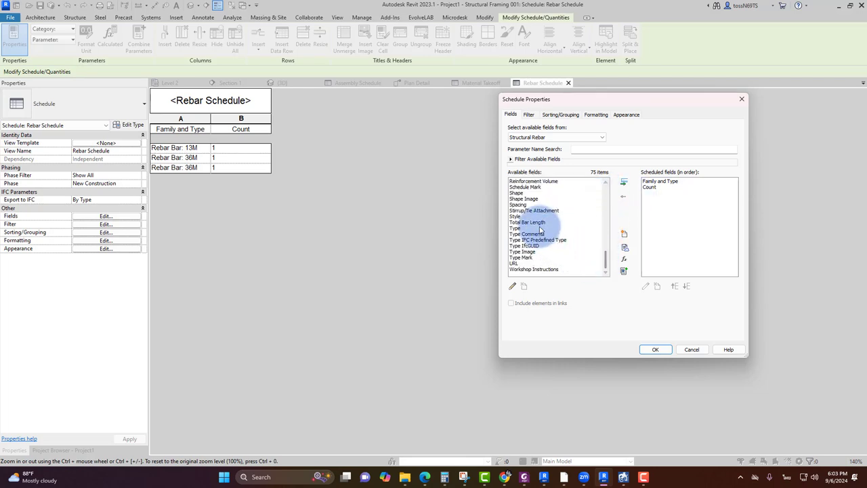
scroll(542, 249, up, 2)
scroll(545, 240, up, 1)
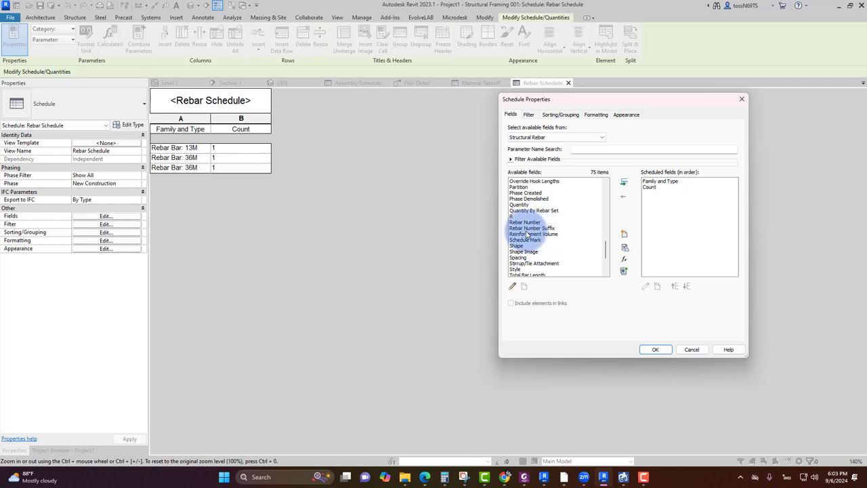
scroll(545, 231, down, 1)
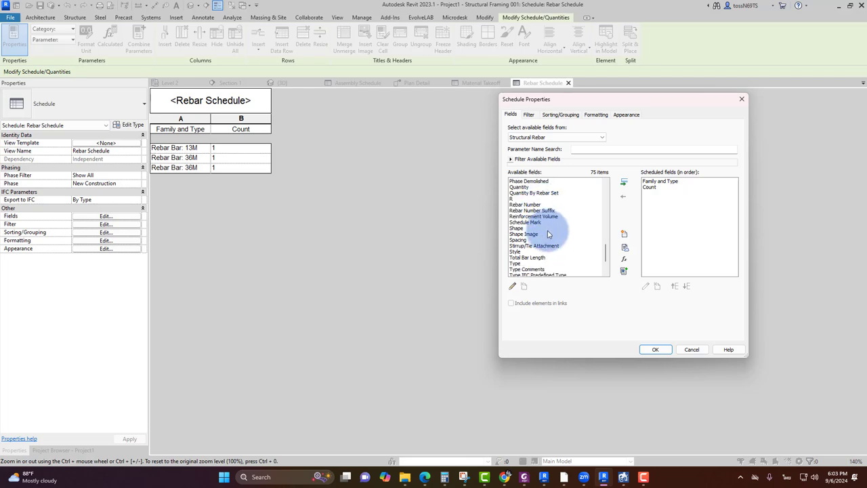
click(532, 258)
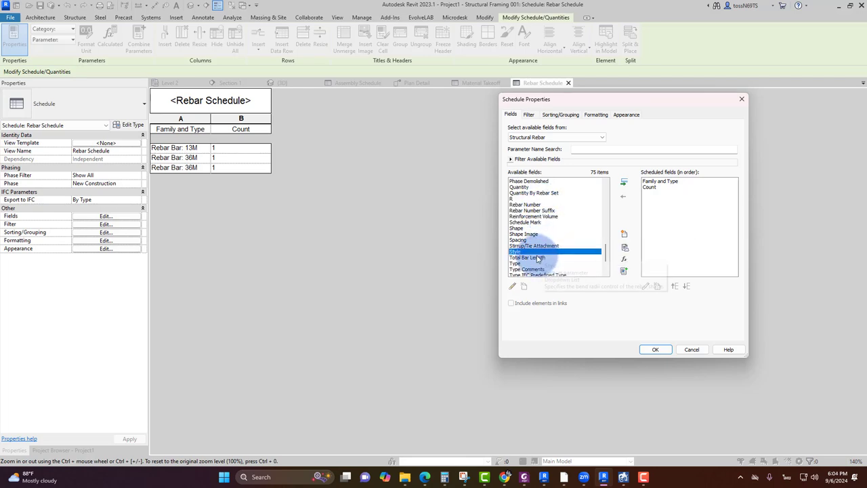
double_click(532, 258)
click(653, 349)
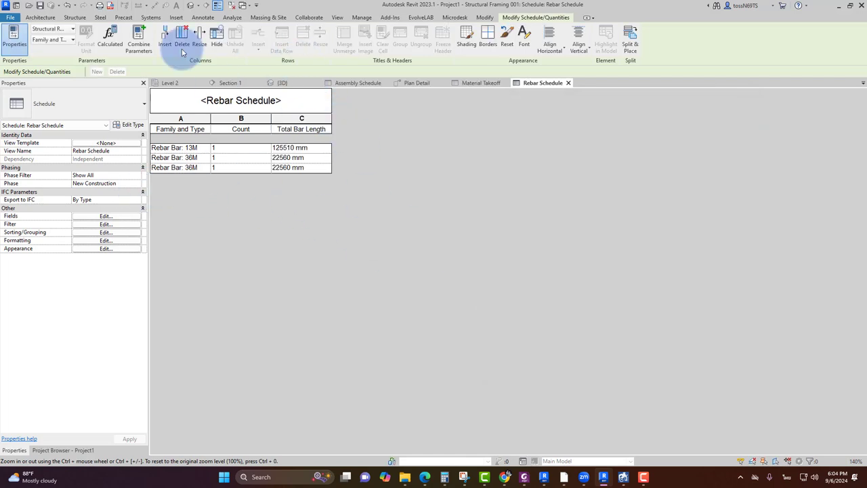
Step: Add the Reinforcement Volume field, showing 15899.21 cm³ for 13M and 22708.84 cm³ for 36M bars
click(101, 216)
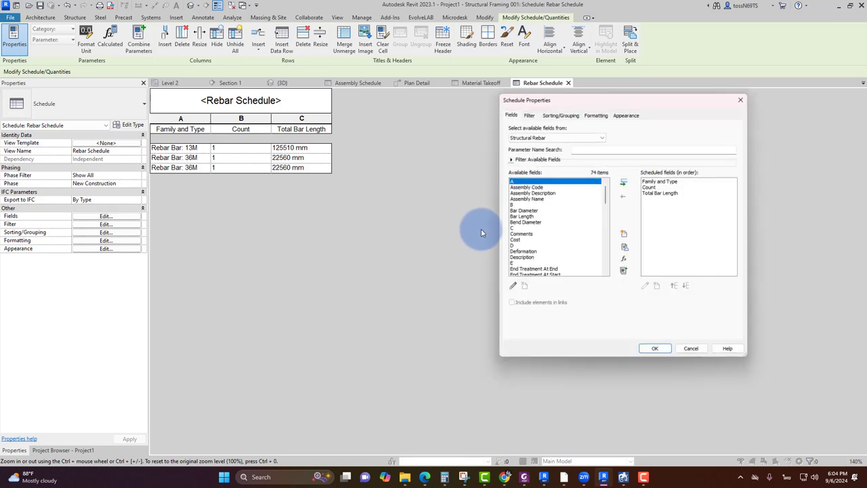
drag(608, 188, 603, 266)
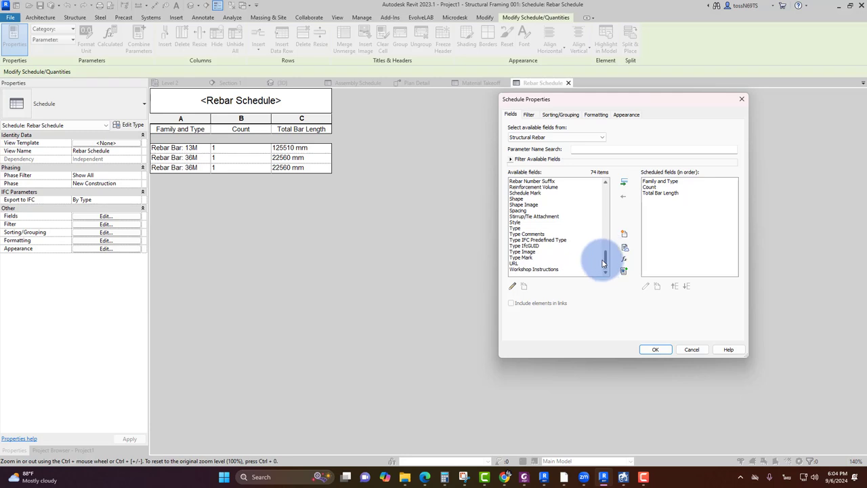
double_click(540, 188)
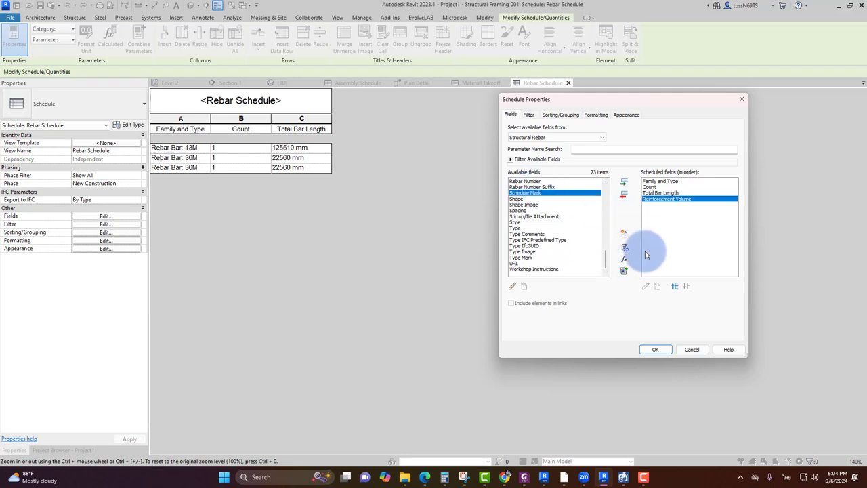
click(655, 349)
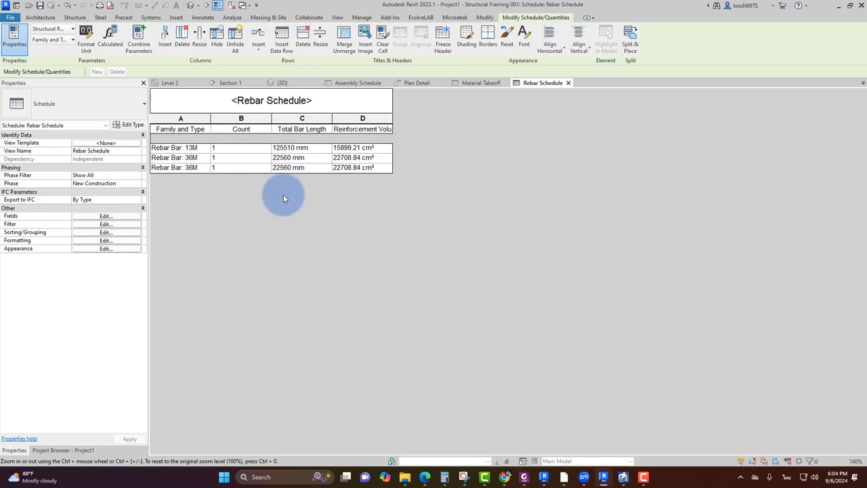
Step: Start a calculated weight field with Structural discipline and Mass type
click(105, 216)
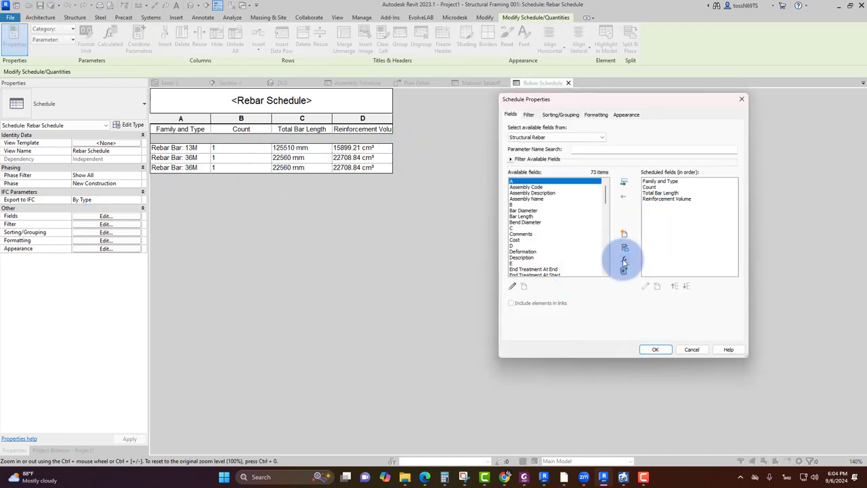
click(625, 260)
text(น้ำหนัก)
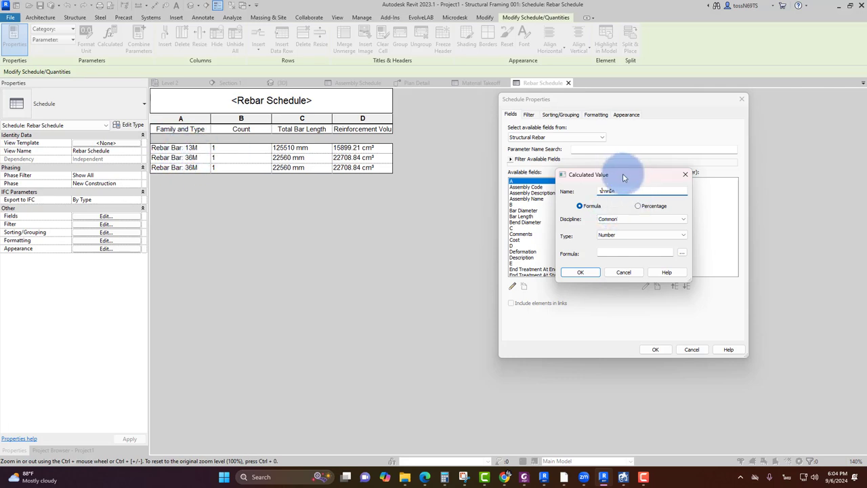
drag(622, 174, 471, 193)
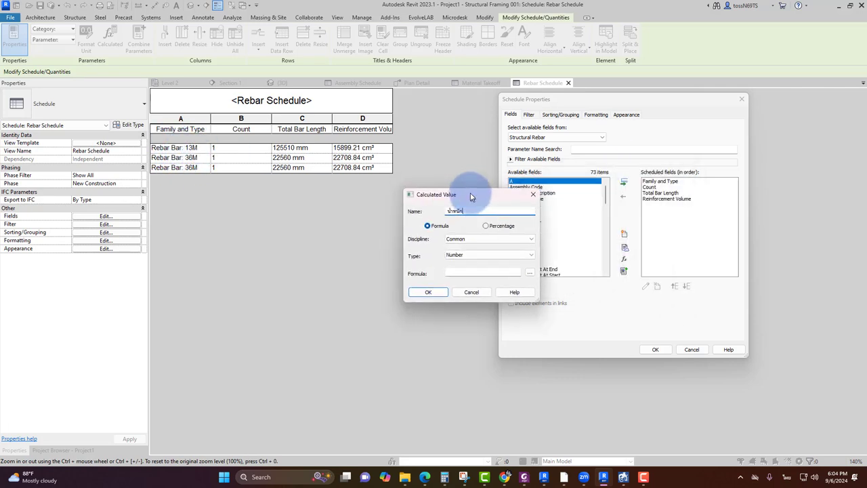
click(476, 241)
click(459, 281)
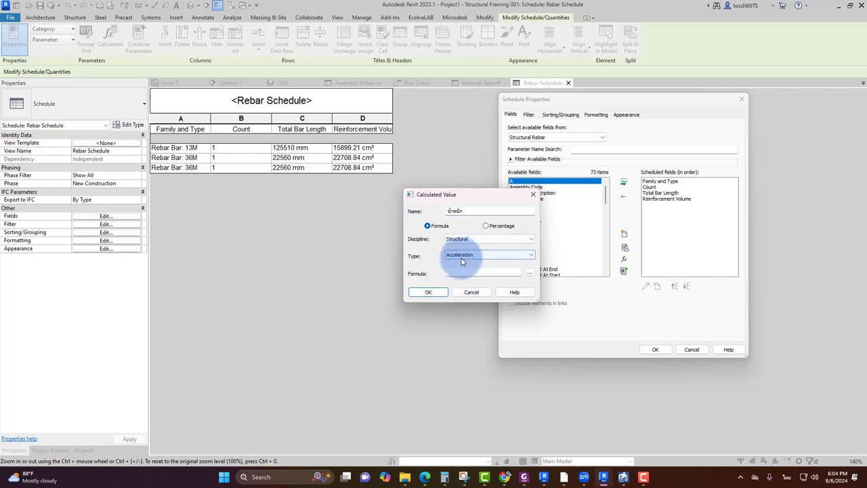
click(489, 255)
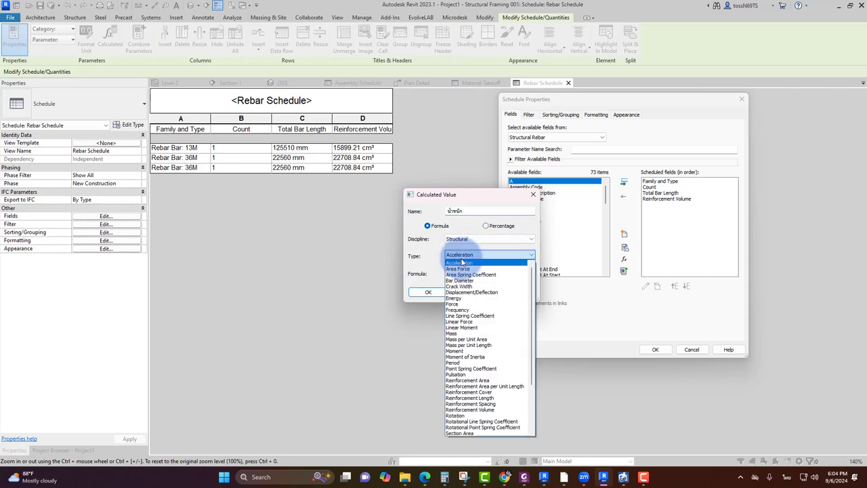
click(475, 333)
Step: Set the weight formula to Reinforcement Volume*7850 and apply it to the Rebar Schedule
click(527, 274)
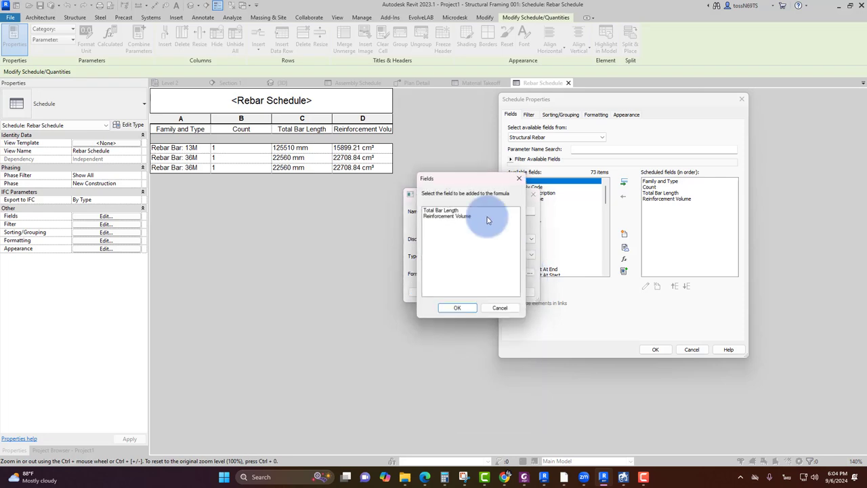
click(464, 301)
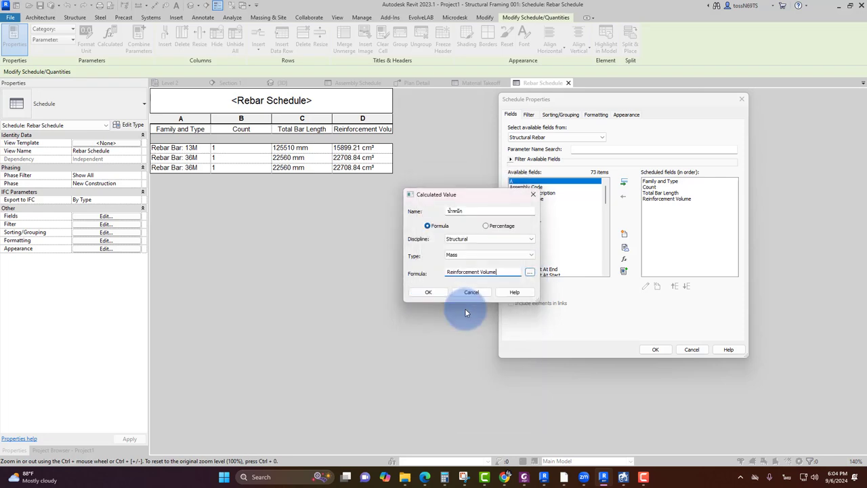
text(*7850)
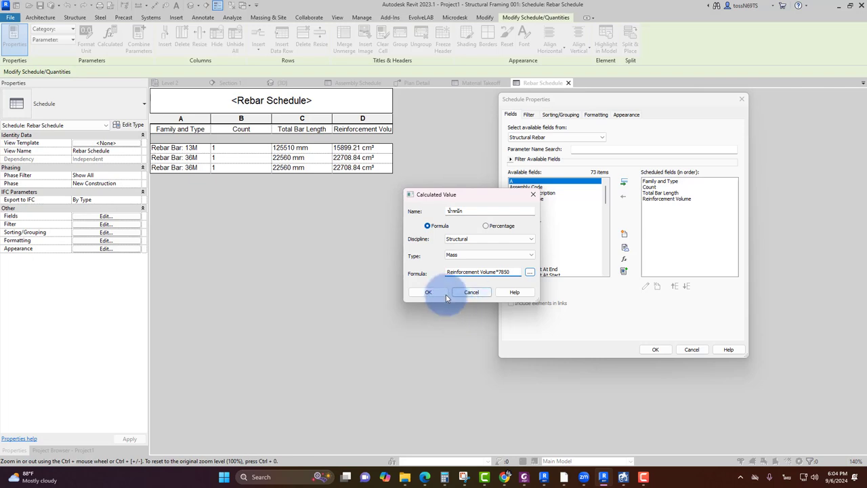
click(428, 292)
click(655, 349)
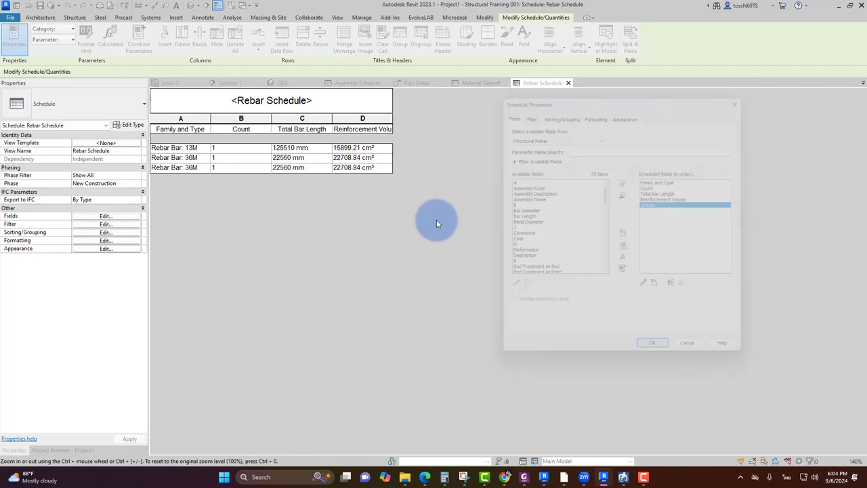
ctrl+scroll(430, 184, up, 2)
click(441, 184)
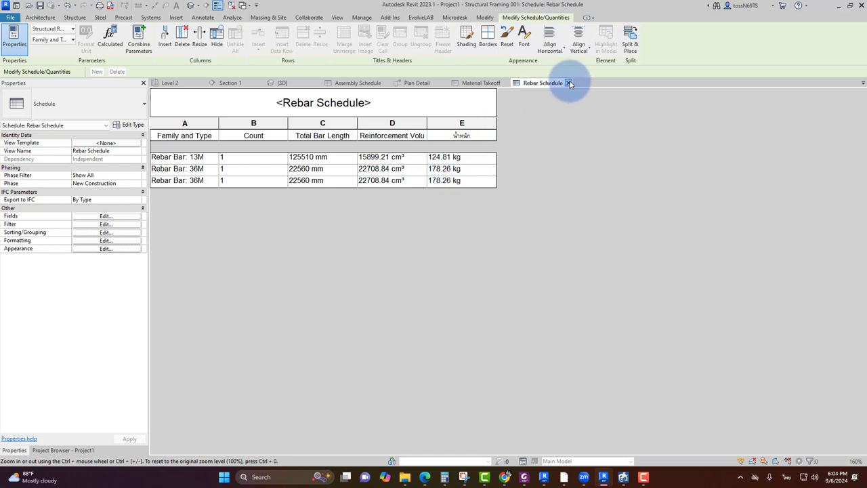
click(63, 450)
Step: Open the Structural Framing Schedule and add the Volume field, showing 1.37 m³ for the beam
double_click(72, 408)
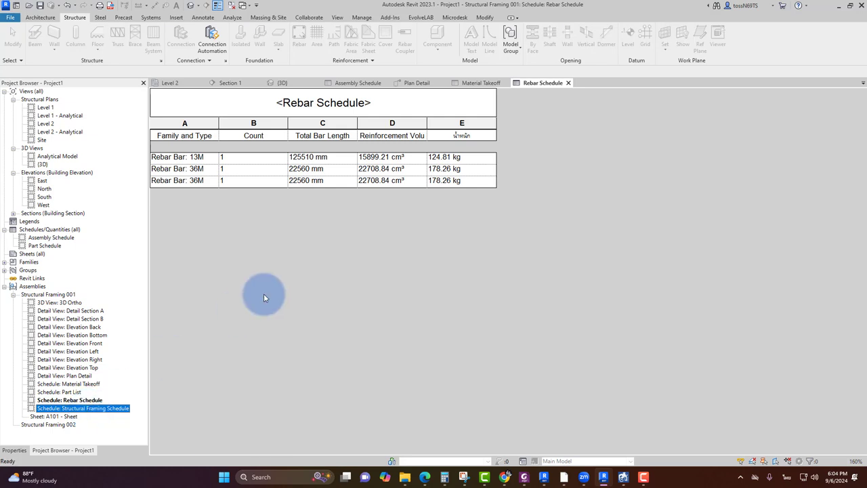
click(14, 450)
click(106, 216)
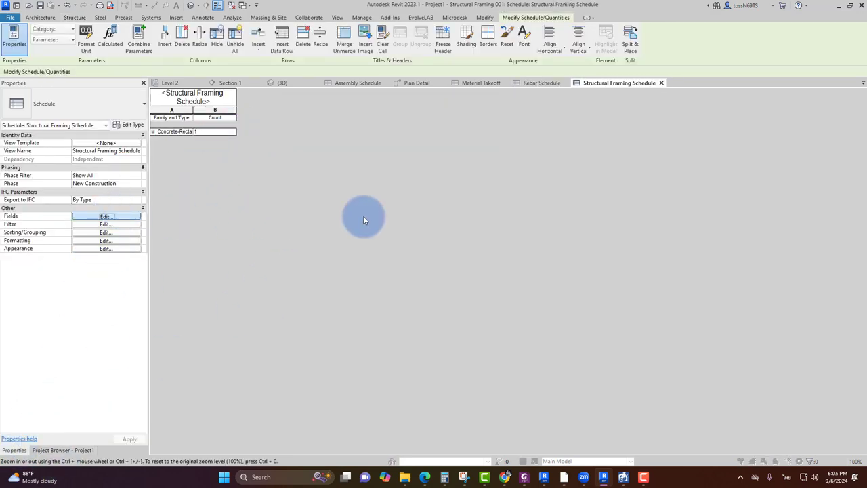
drag(610, 103, 462, 131)
click(377, 266)
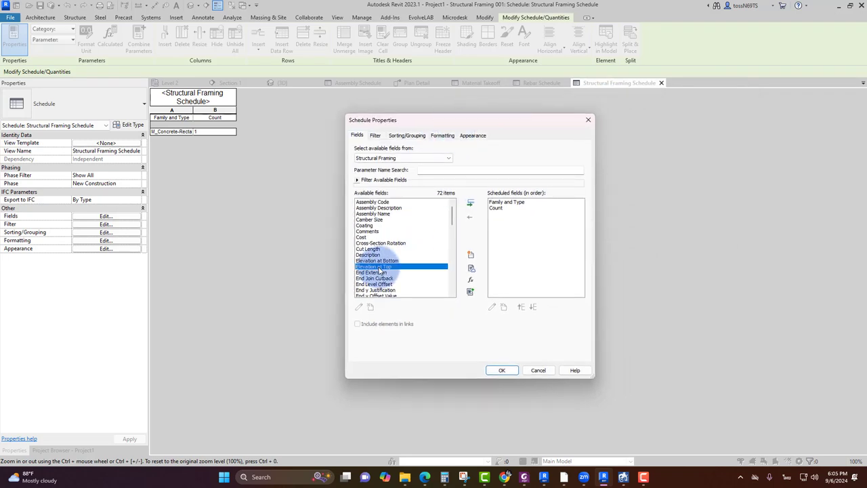
scroll(418, 245, down, 15)
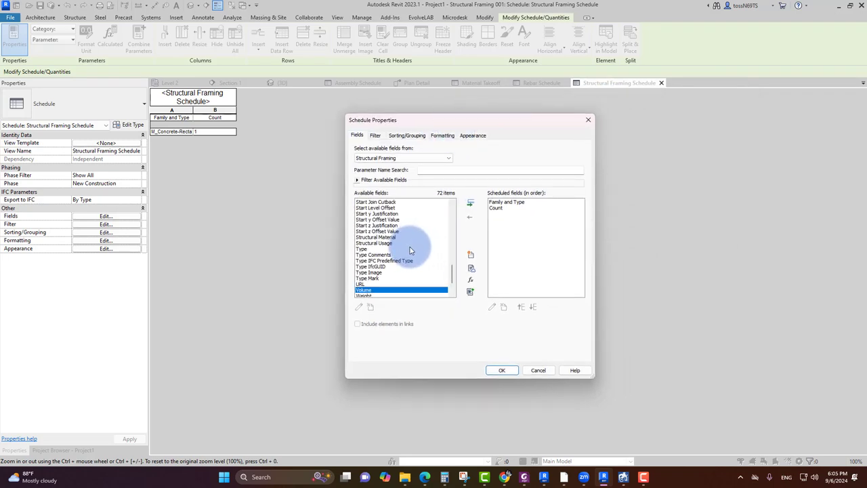
click(397, 272)
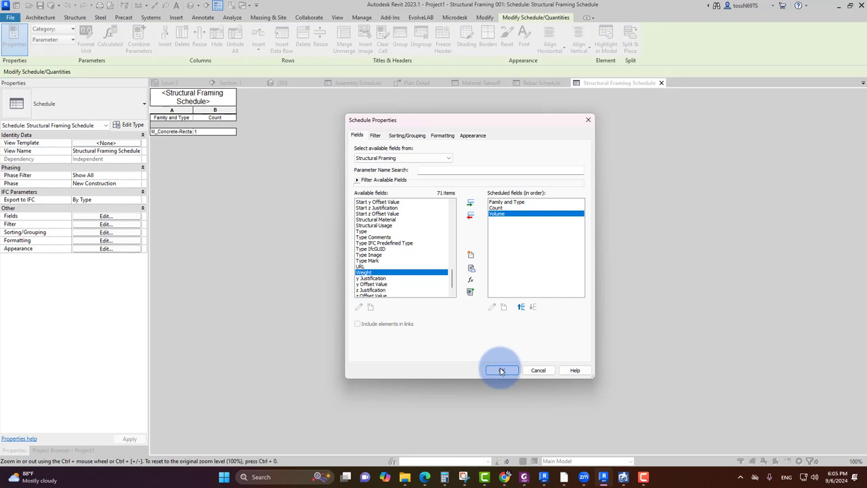
click(501, 371)
ctrl+scroll(199, 152, up, 3)
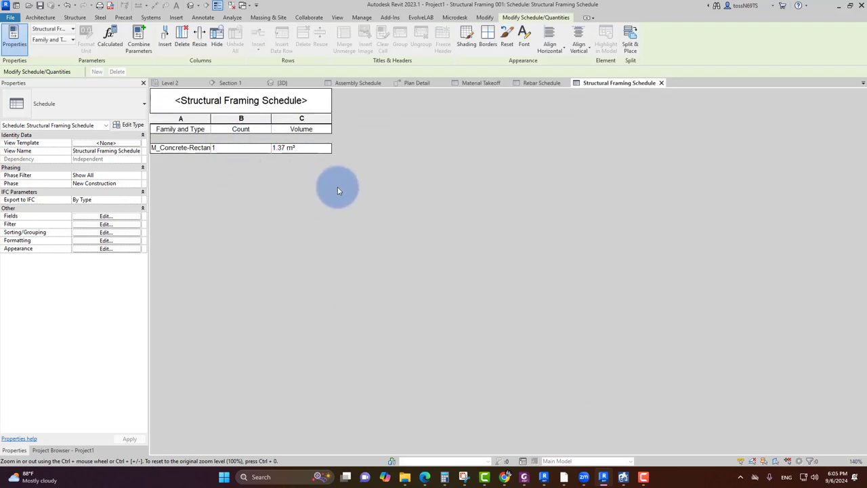
click(52, 450)
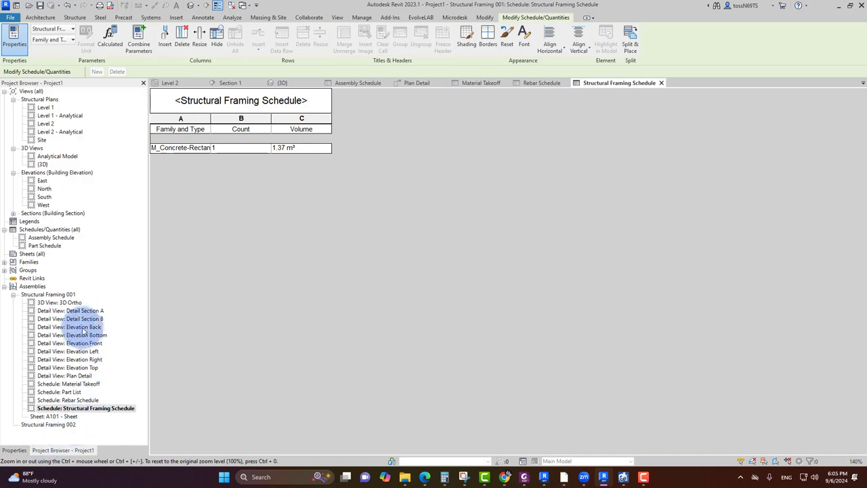
Step: Open the A101 assembly sheet of Structural Framing 001
click(48, 295)
double_click(55, 416)
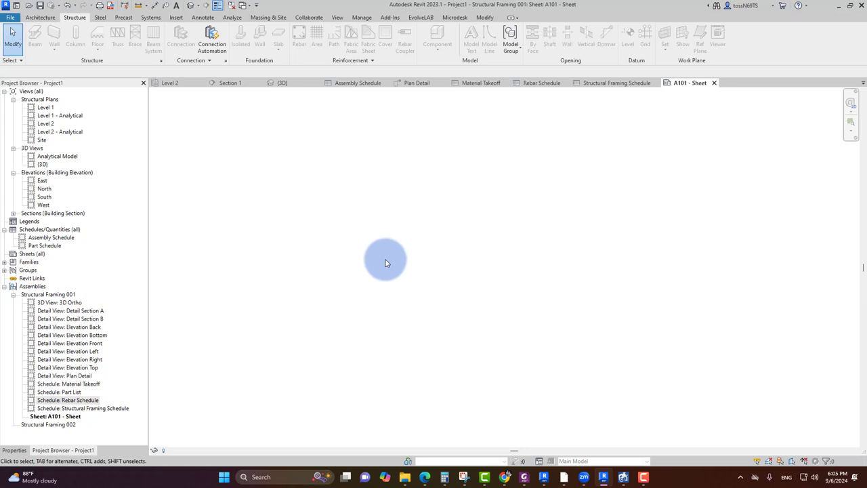
click(97, 399)
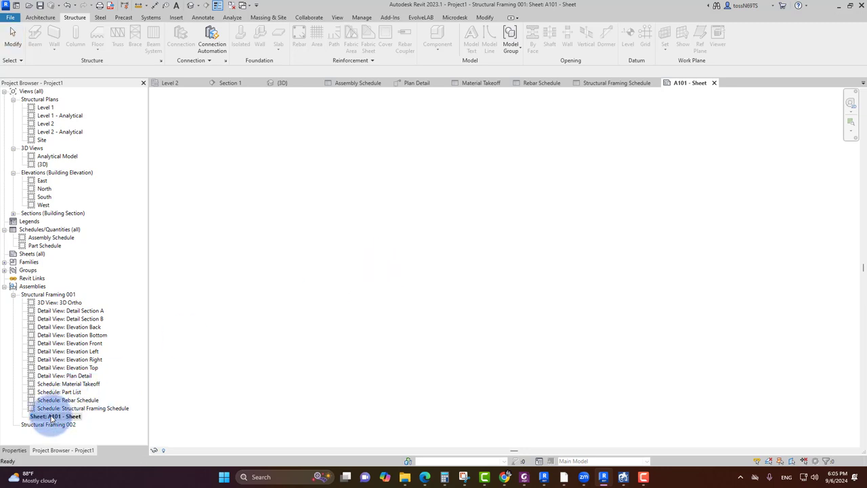
right_click(49, 296)
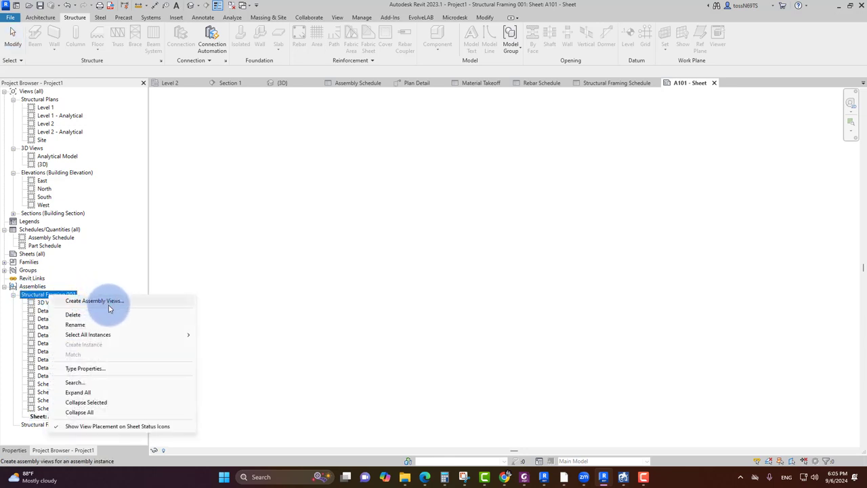
click(76, 392)
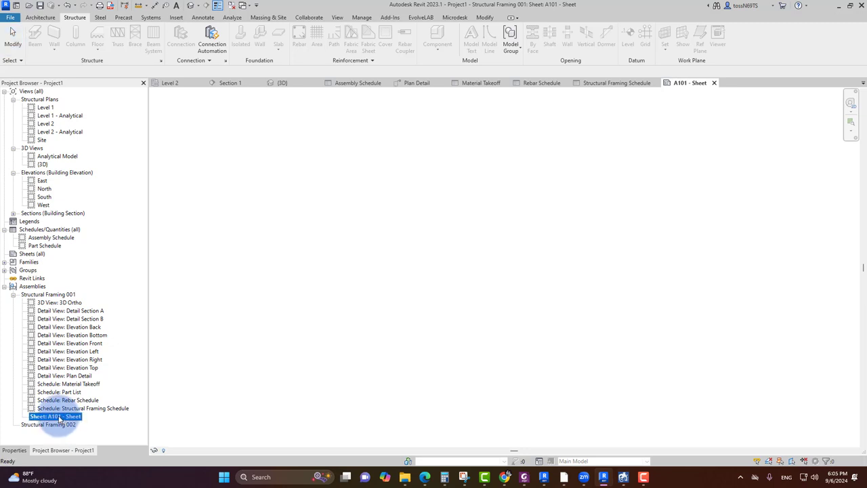
Step: Place the Structural Framing Schedule on sheet A101, then reopen the schedule view
drag(49, 410, 429, 242)
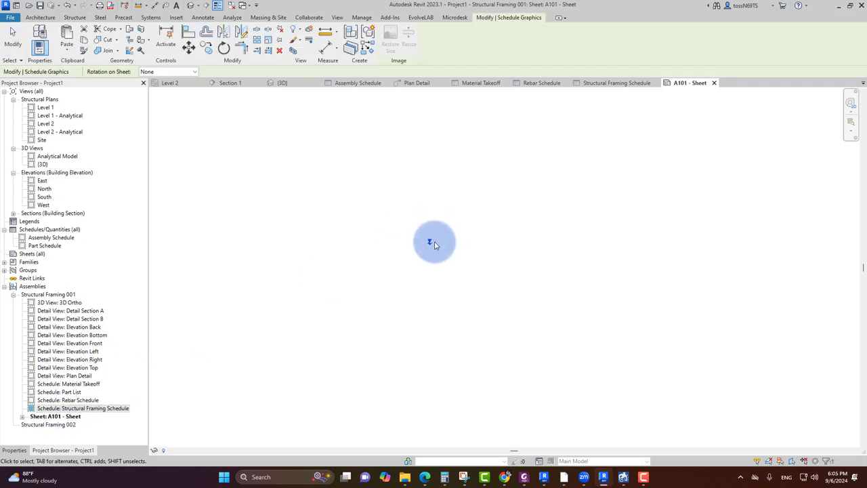
middle_drag(411, 256, 404, 253)
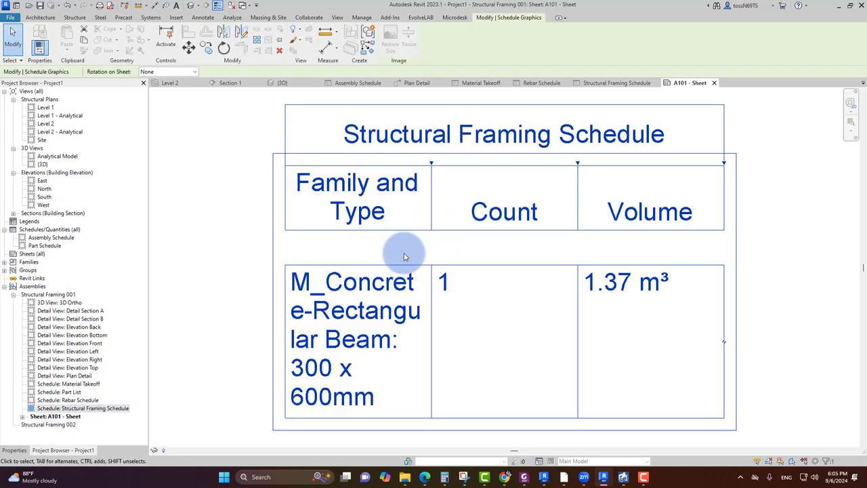
scroll(403, 256, down, 3)
click(465, 189)
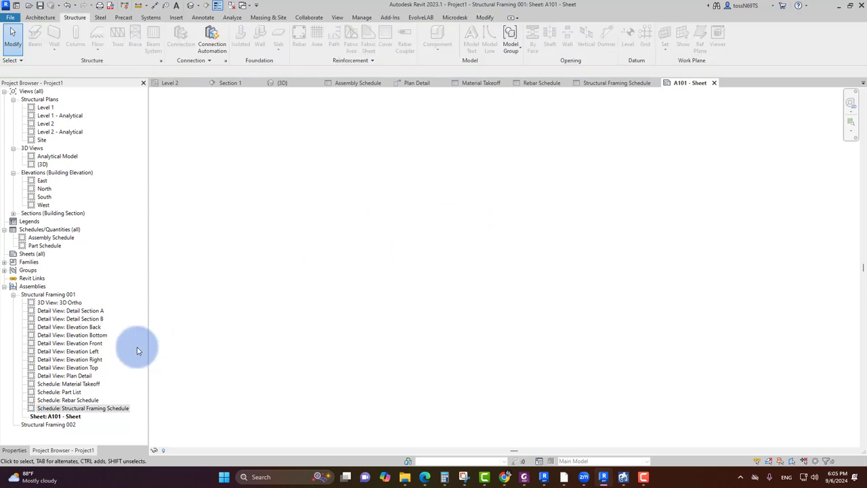
double_click(81, 408)
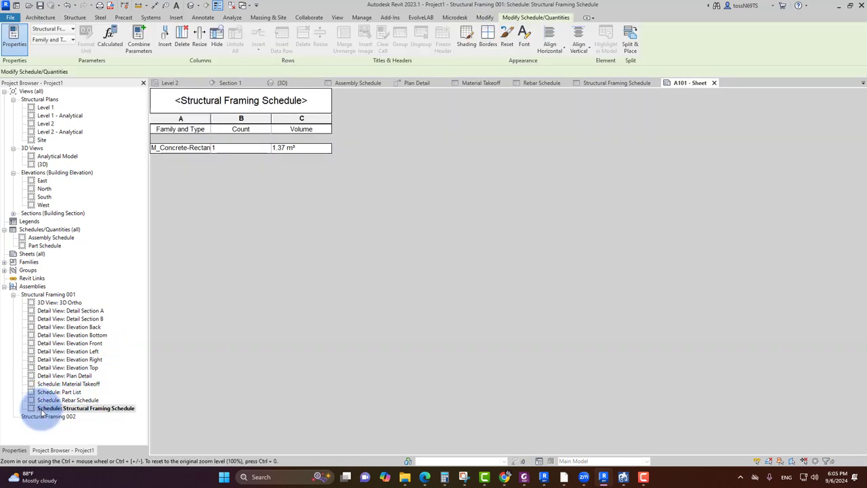
Step: Create assembly sheet A102 for Structural Framing 001 with an A1 metric title block and no other views
right_click(50, 296)
click(83, 303)
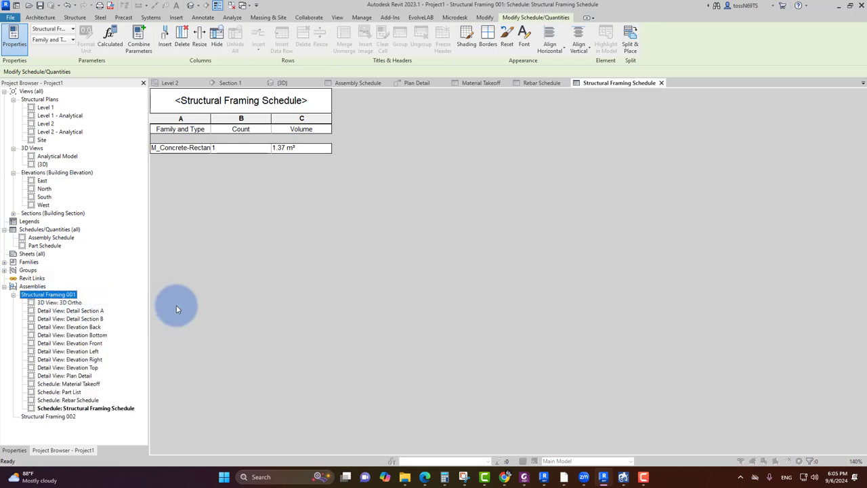
click(183, 145)
scroll(223, 217, down, 1)
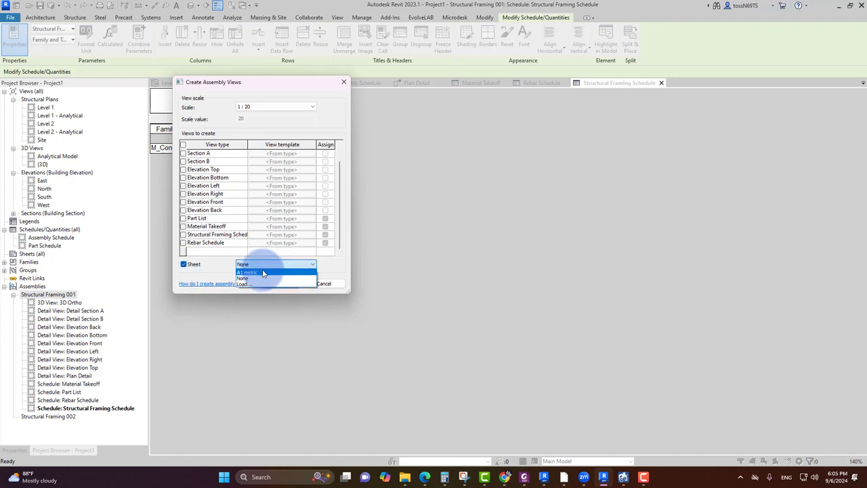
click(264, 272)
click(273, 283)
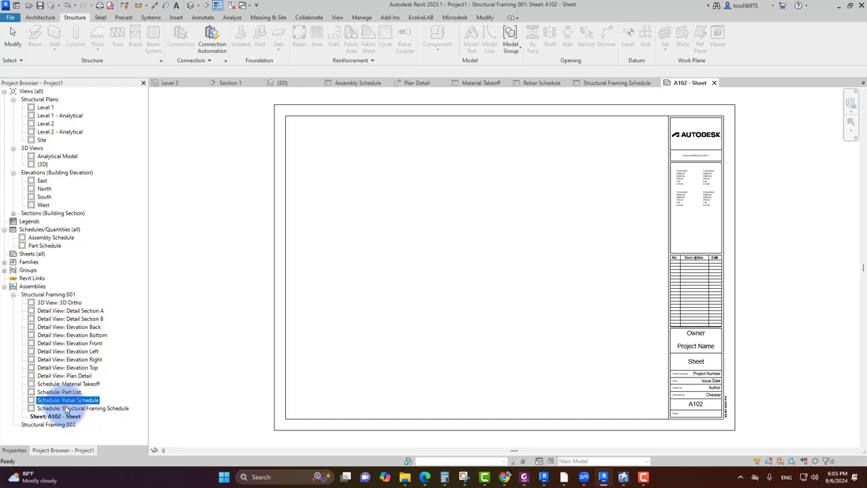
Step: Place the Rebar Schedule at the top-left of A102 and the Structural Framing Schedule below it
mouse_move(66, 410)
mouse_down()
mouse_move(401, 261)
mouse_move(387, 262)
mouse_move(313, 145)
mouse_up()
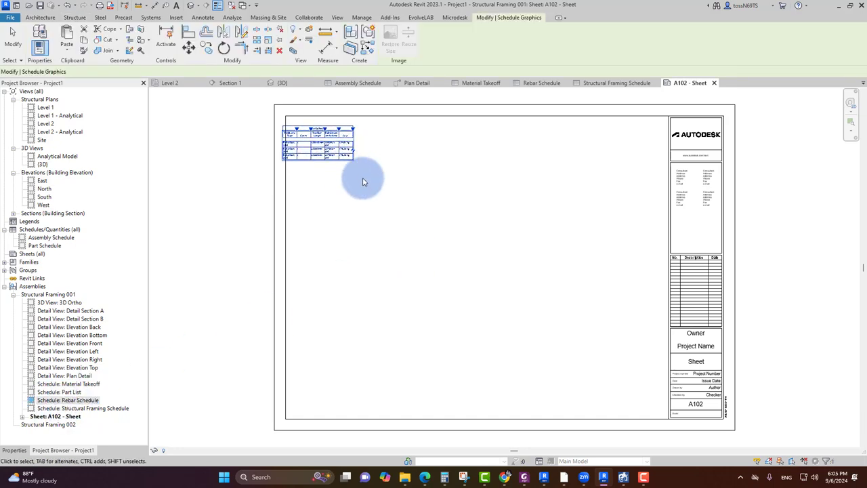
scroll(319, 136, up, 2)
scroll(324, 131, up, 2)
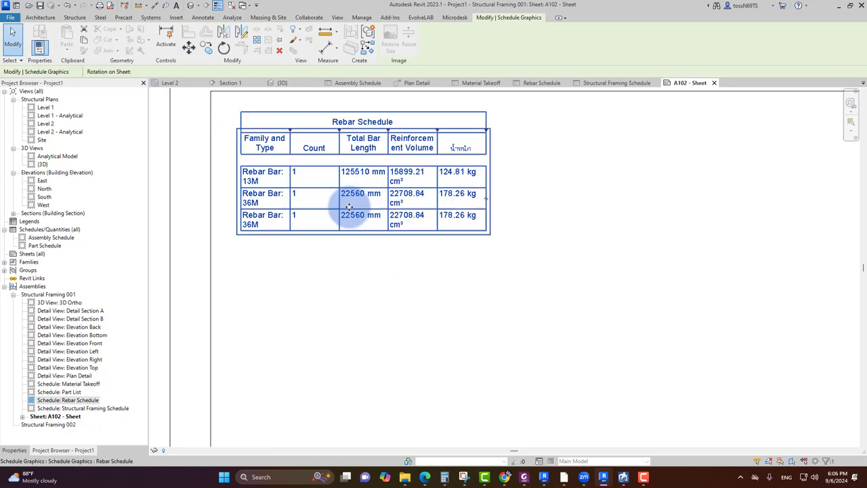
click(83, 408)
ctrl+click(64, 375)
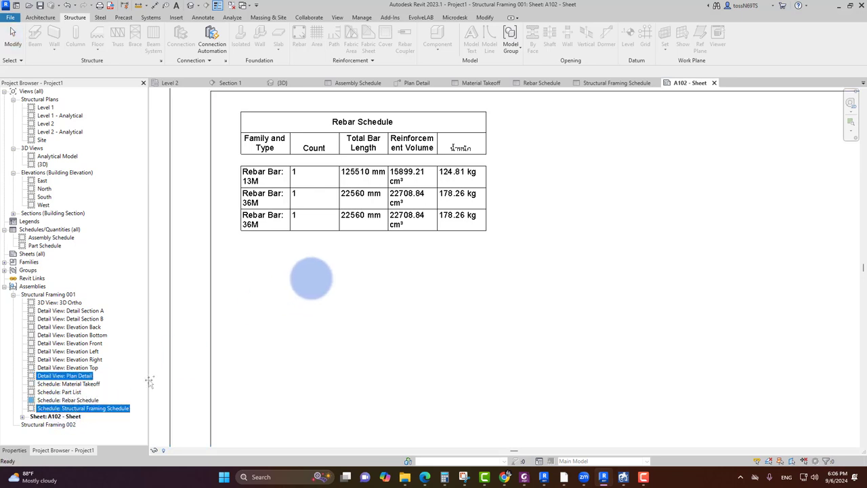
drag(150, 383, 379, 278)
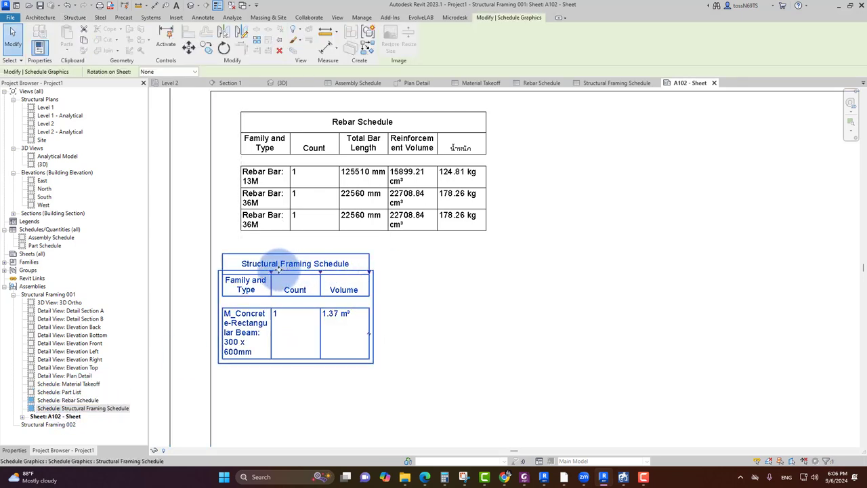
Step: Widen the Family and Type columns of both schedules, then open the Rebar Schedule view
drag(279, 271, 327, 271)
click(508, 286)
click(344, 153)
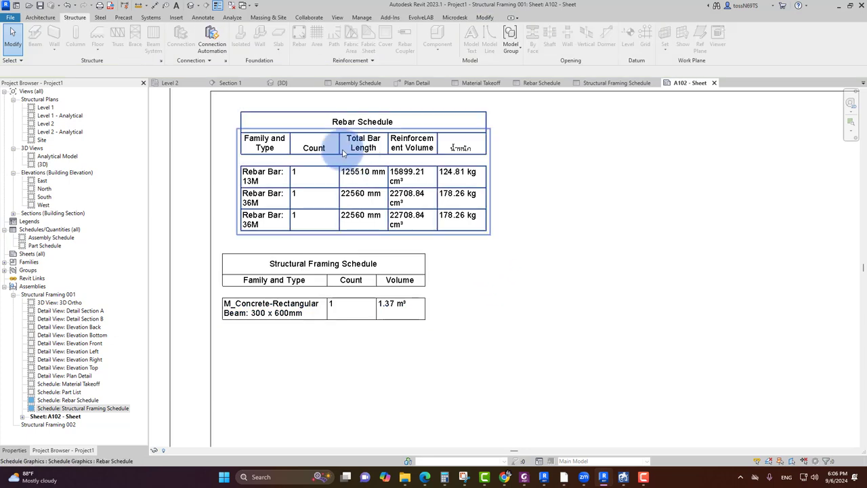
click(287, 133)
drag(290, 130, 337, 130)
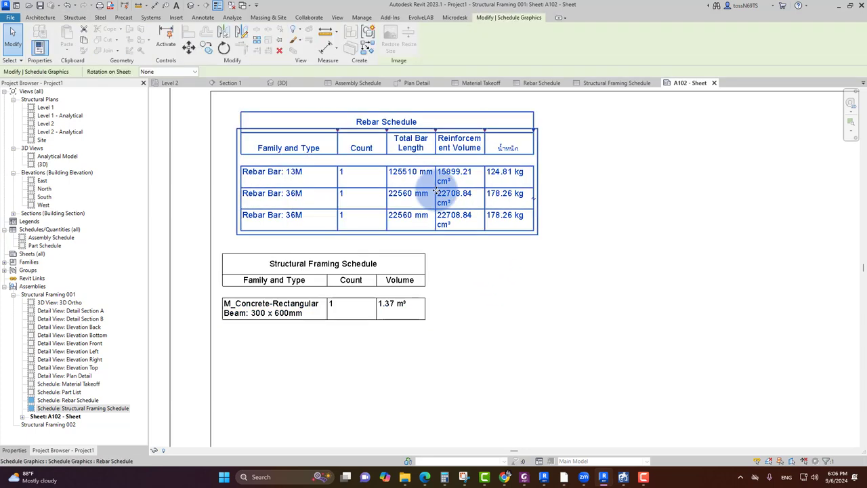
scroll(489, 267, down, 2)
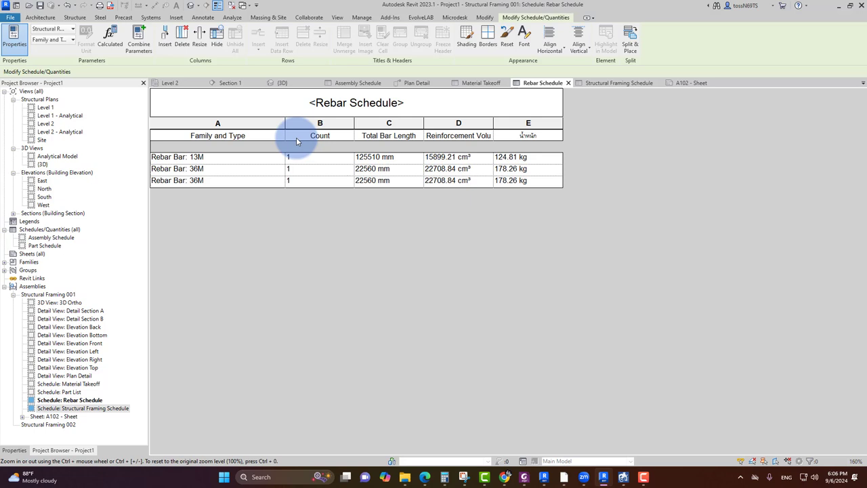
click(315, 124)
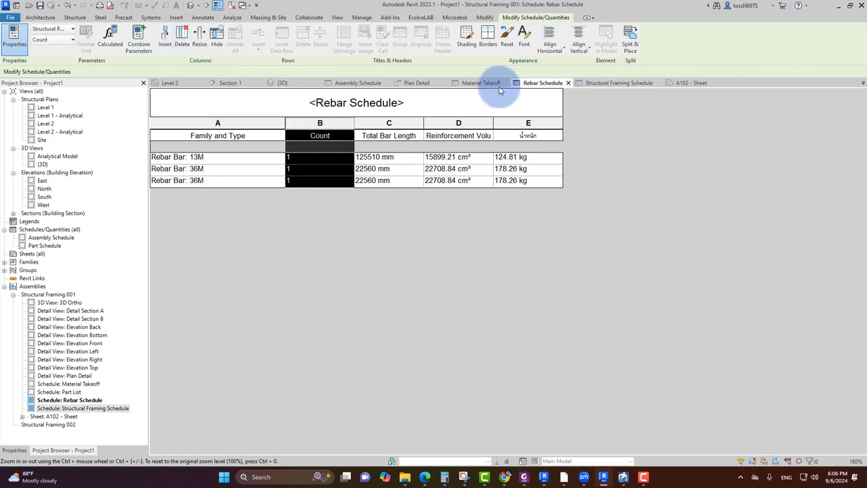
Step: Back on sheet A102, place the 3D Ortho beam view below the schedules
click(687, 83)
scroll(381, 305, down, 1)
click(482, 316)
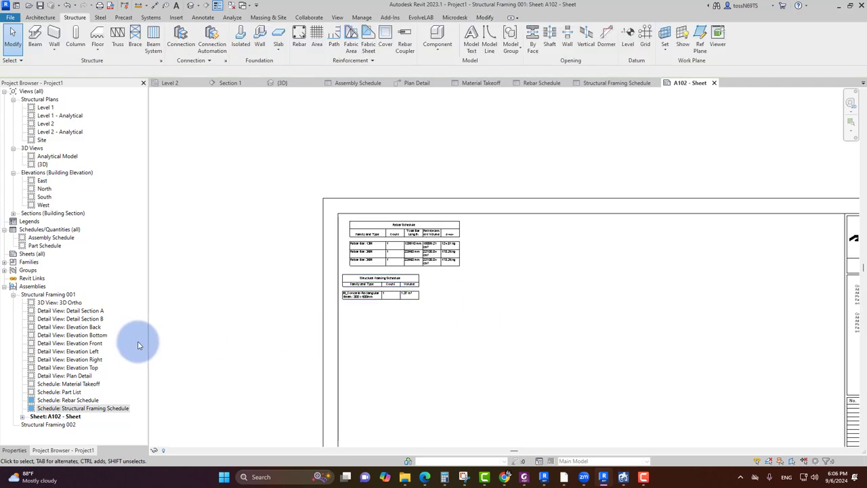
click(54, 302)
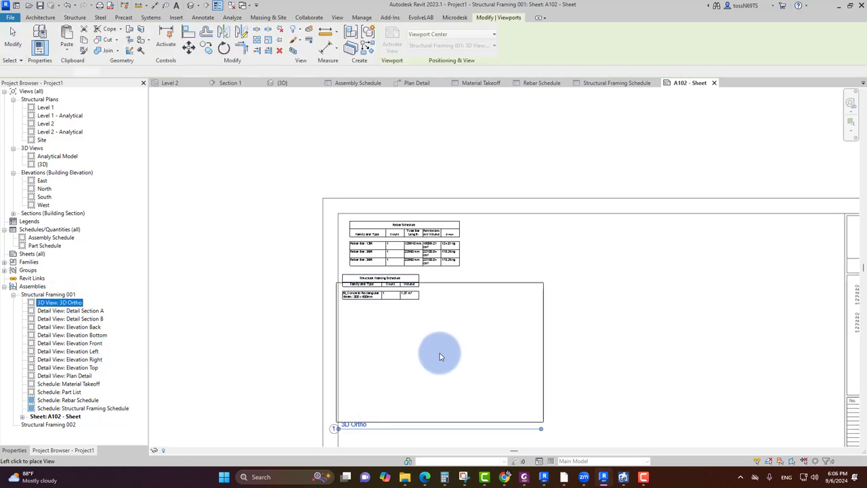
click(456, 393)
Step: Zoom over sheet A102 to review the layout, briefly selecting the Structural Framing Schedule
scroll(407, 293, up, 2)
scroll(443, 316, up, 2)
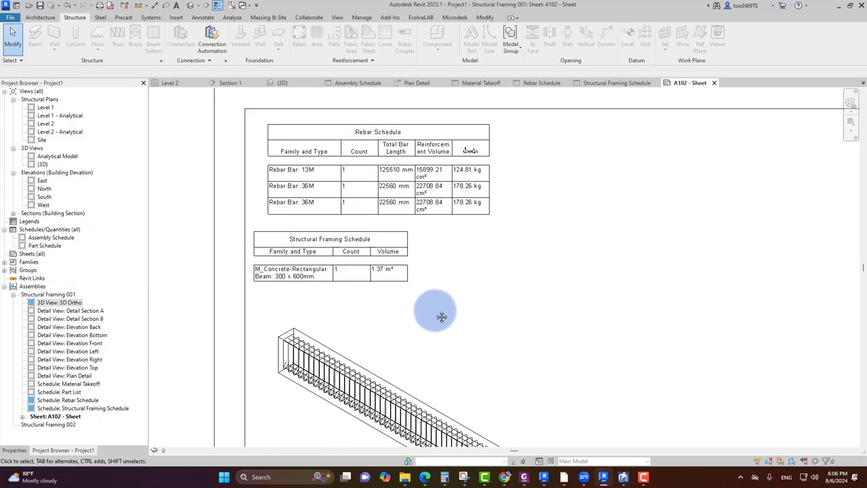
scroll(434, 316, down, 3)
scroll(358, 247, up, 2)
scroll(306, 311, up, 1)
click(307, 310)
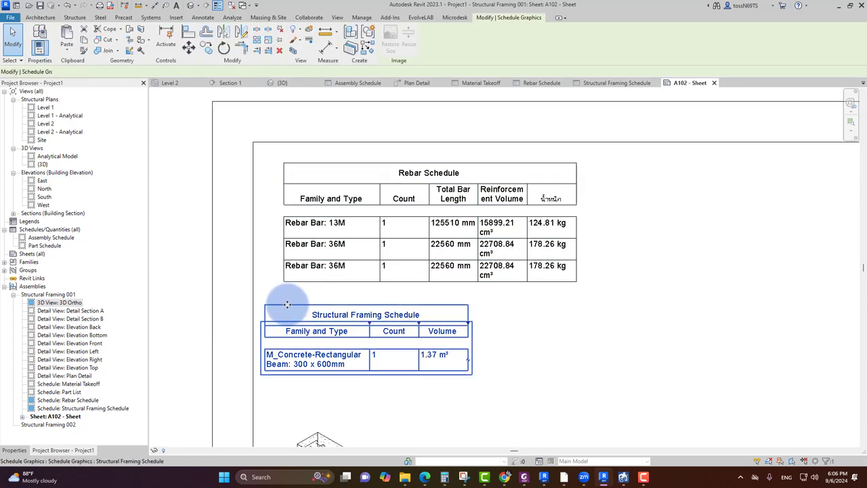
scroll(304, 300, up, 1)
click(269, 281)
scroll(304, 285, down, 4)
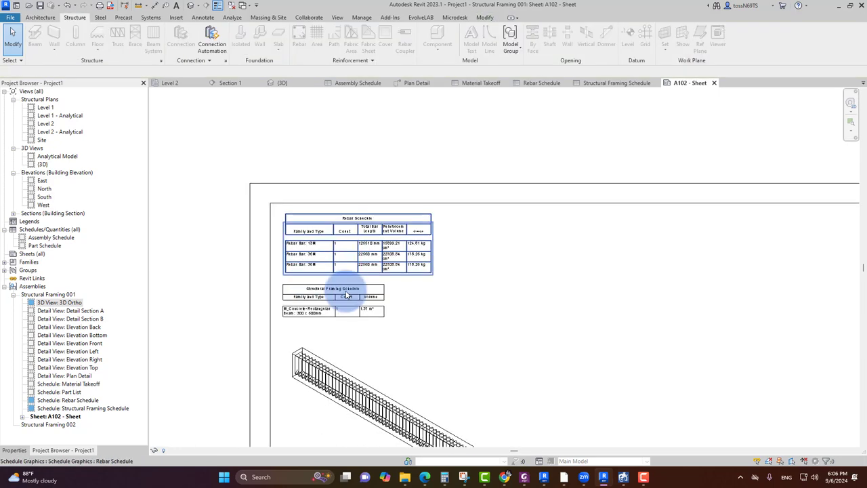